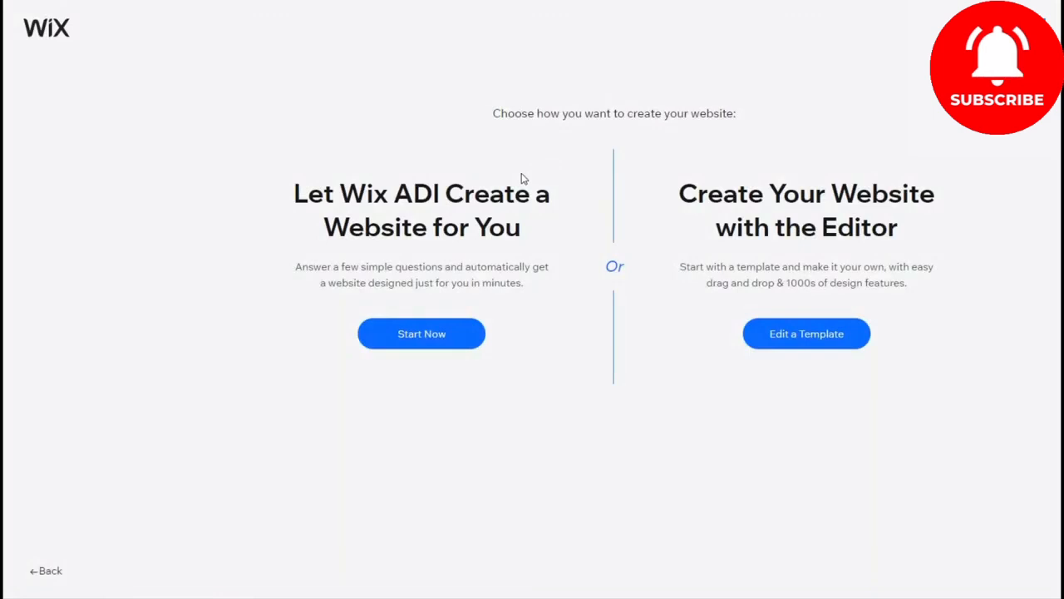
Step: Choose to build the website from a template and open the T-Shirt Store template for editing
left_click(805, 334)
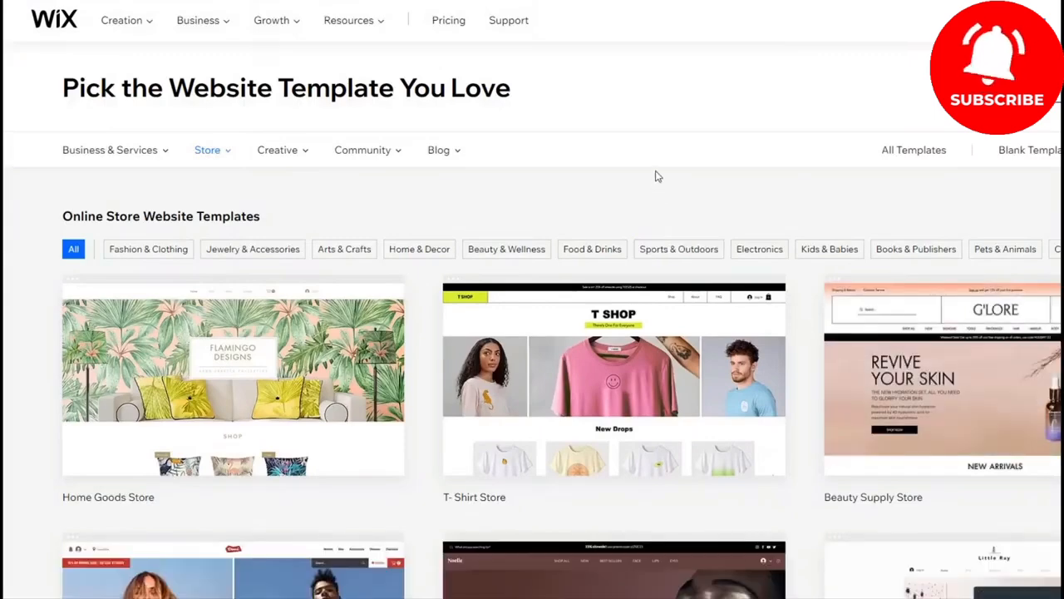
scroll(656, 174, "down", 3)
scroll(656, 174, "down", 2)
scroll(556, 264, "up", 5)
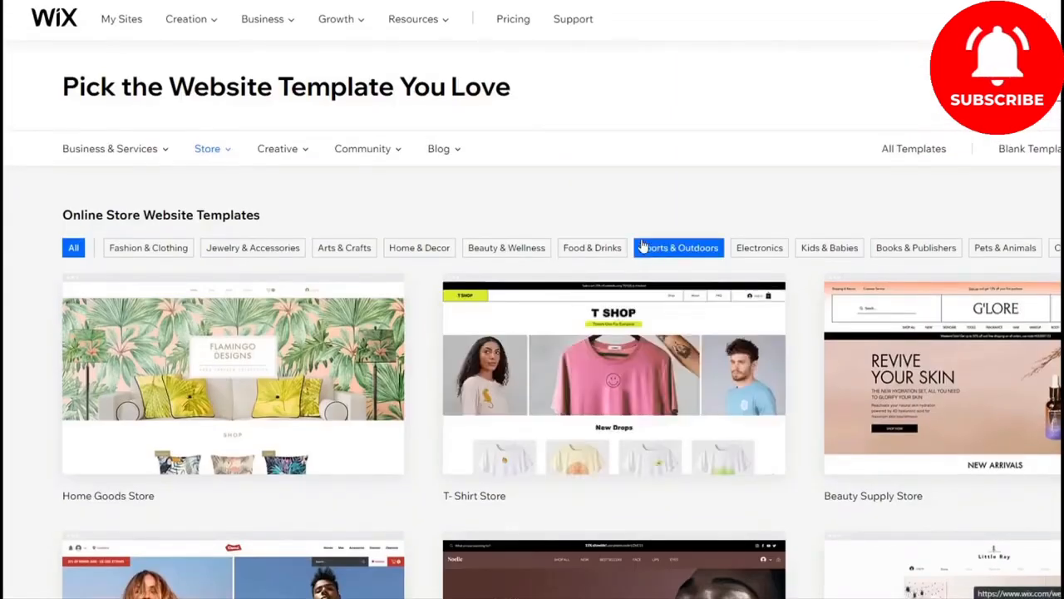
left_click(613, 358)
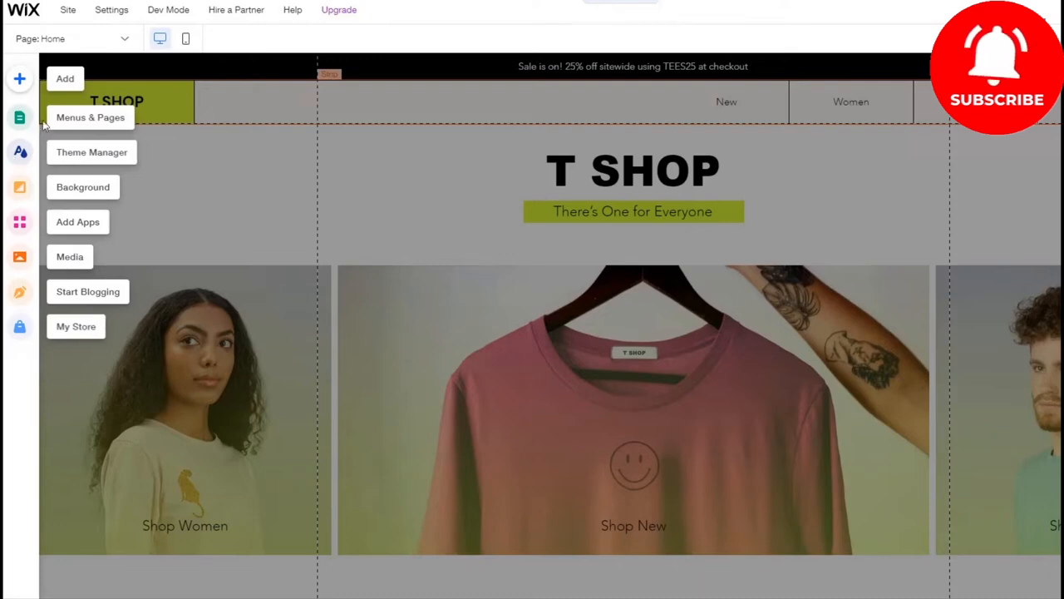
Step: Save the site under a free Wix.com domain with the address ending store2020
mouse_move(165, 31)
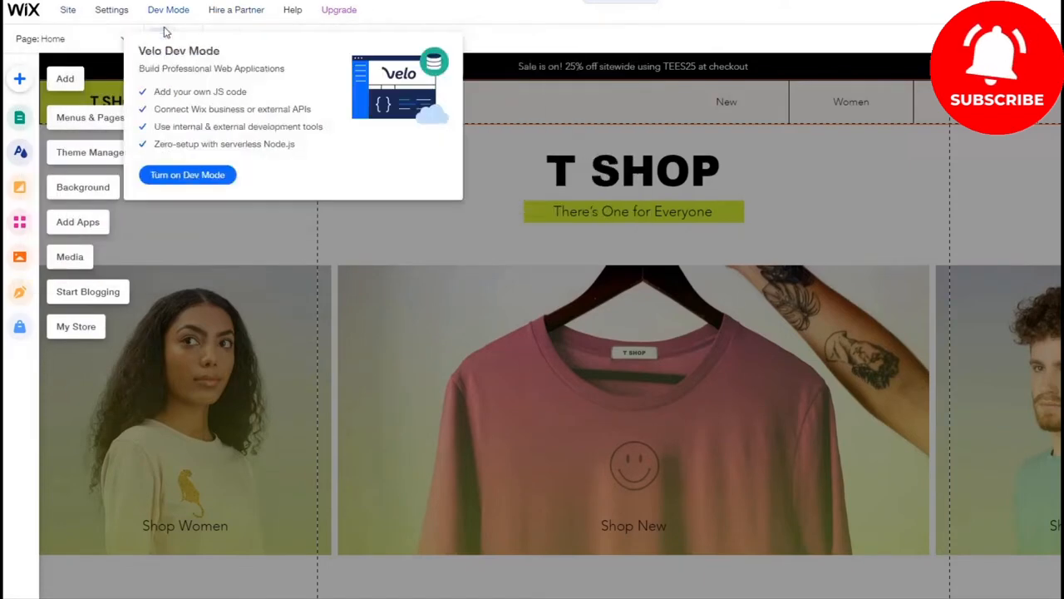
mouse_move(116, 10)
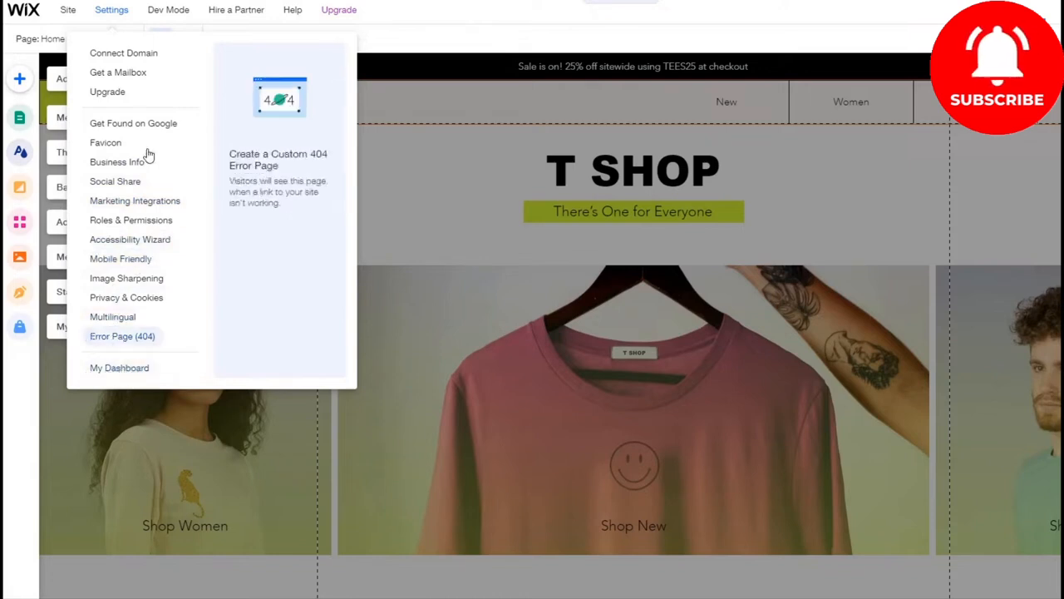
left_click(116, 368)
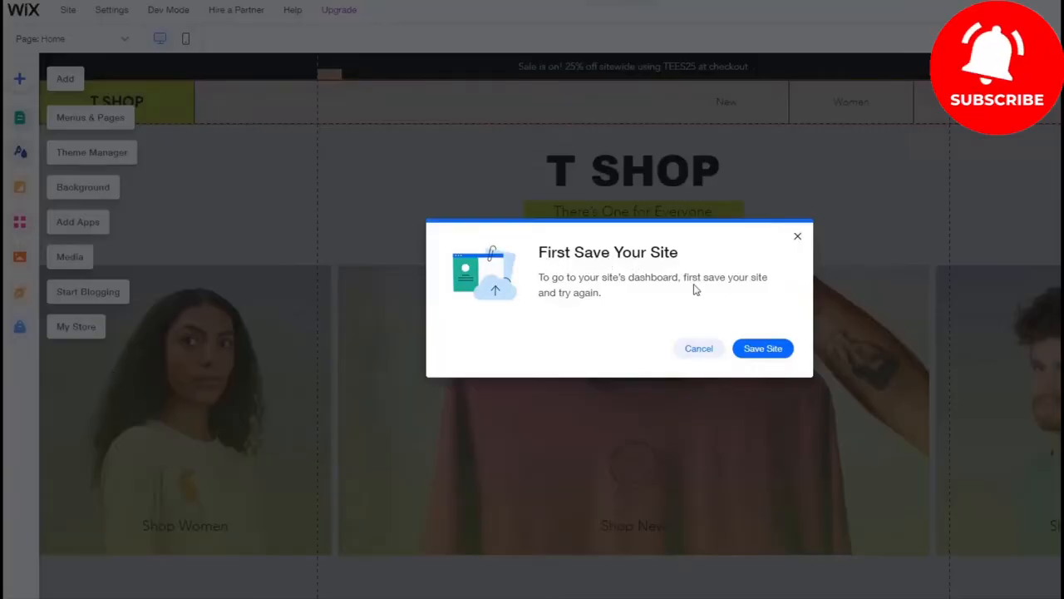
left_click(762, 348)
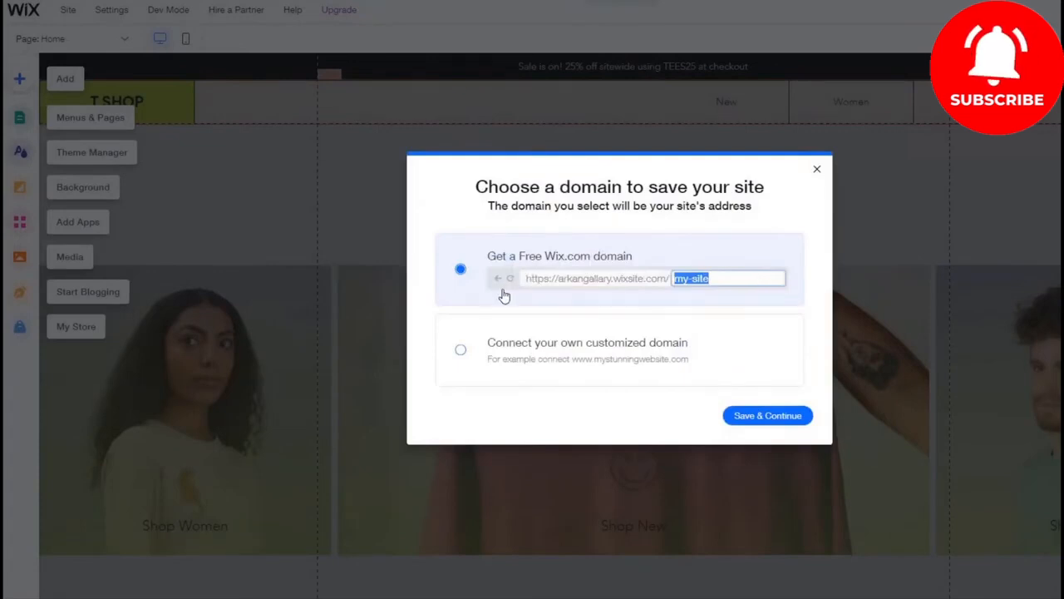
type("سف")
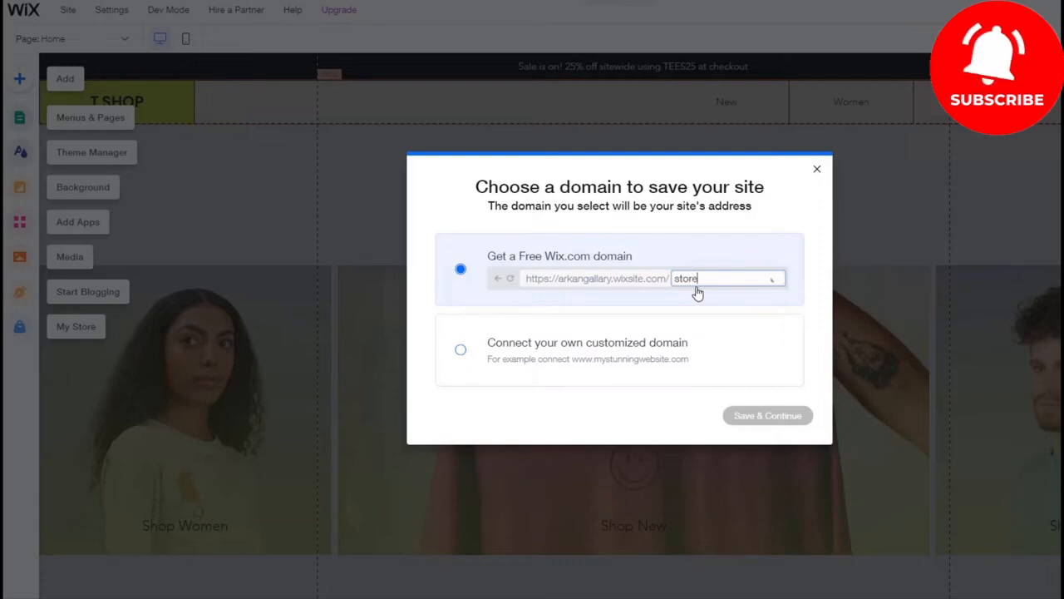
type("ore2020")
left_click(768, 416)
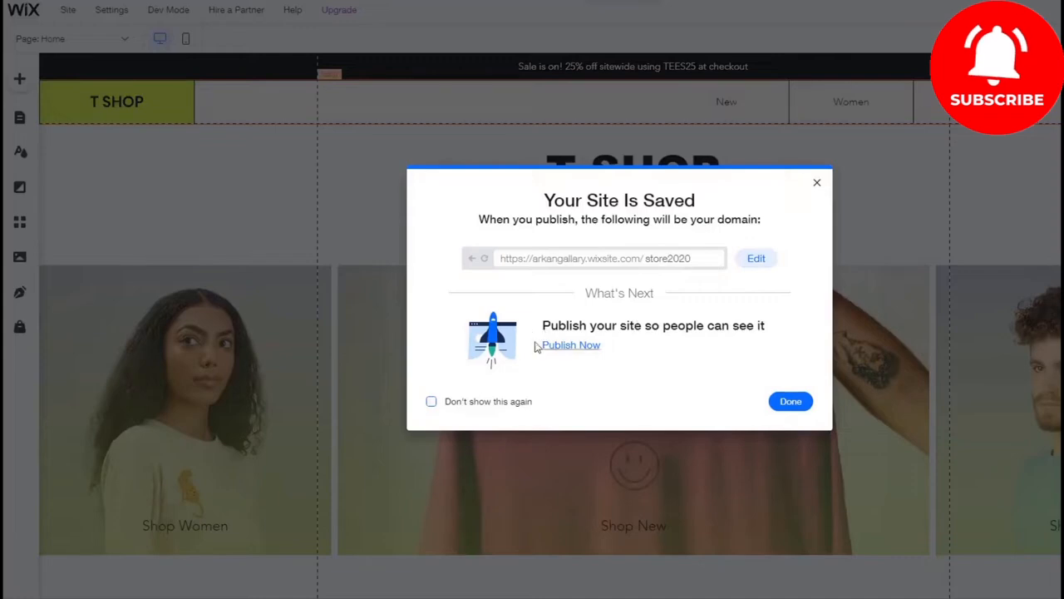
left_click(791, 401)
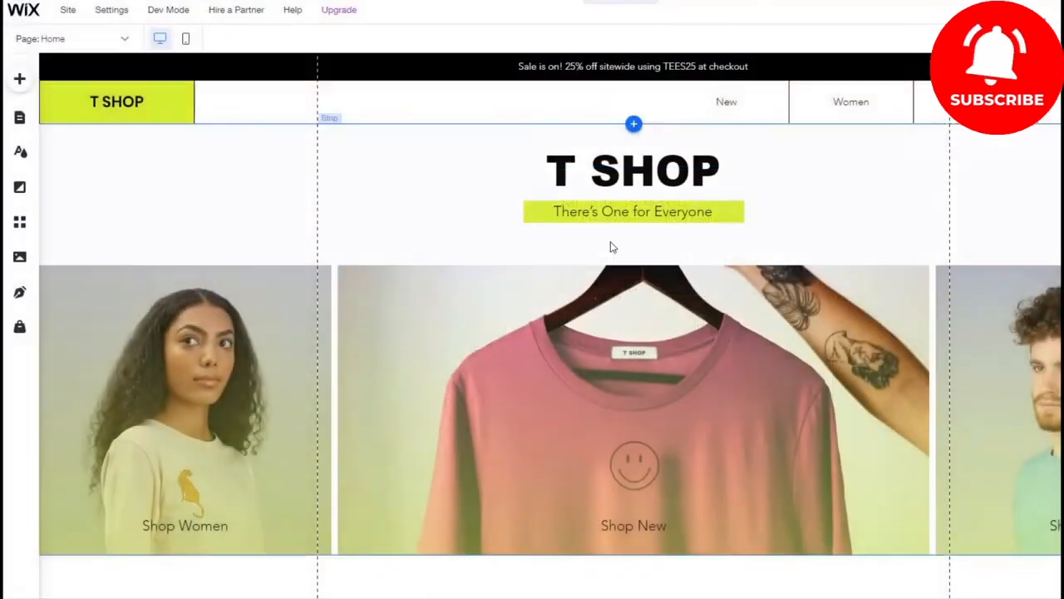
Step: Open the saved site's dashboard and look over its setup checklist
left_click(121, 10)
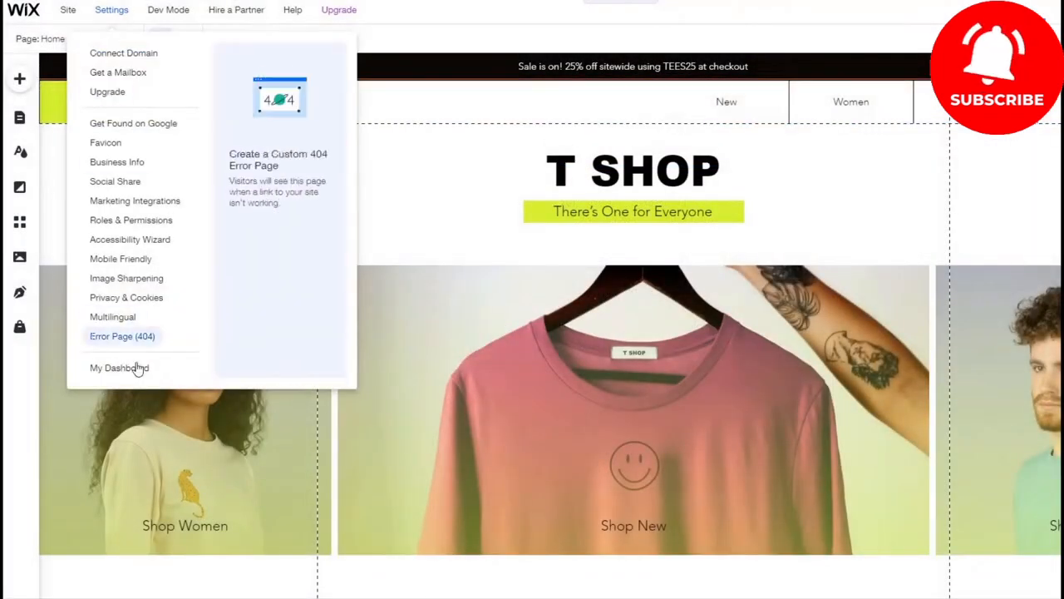
left_click(139, 370)
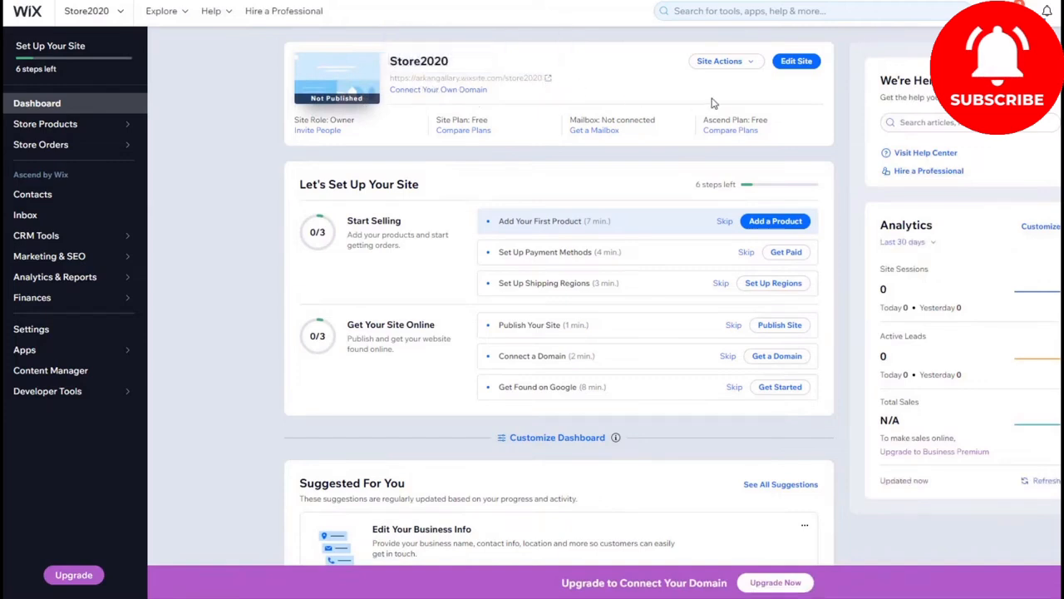
scroll(679, 109, "down", 2)
scroll(582, 116, "up", 2)
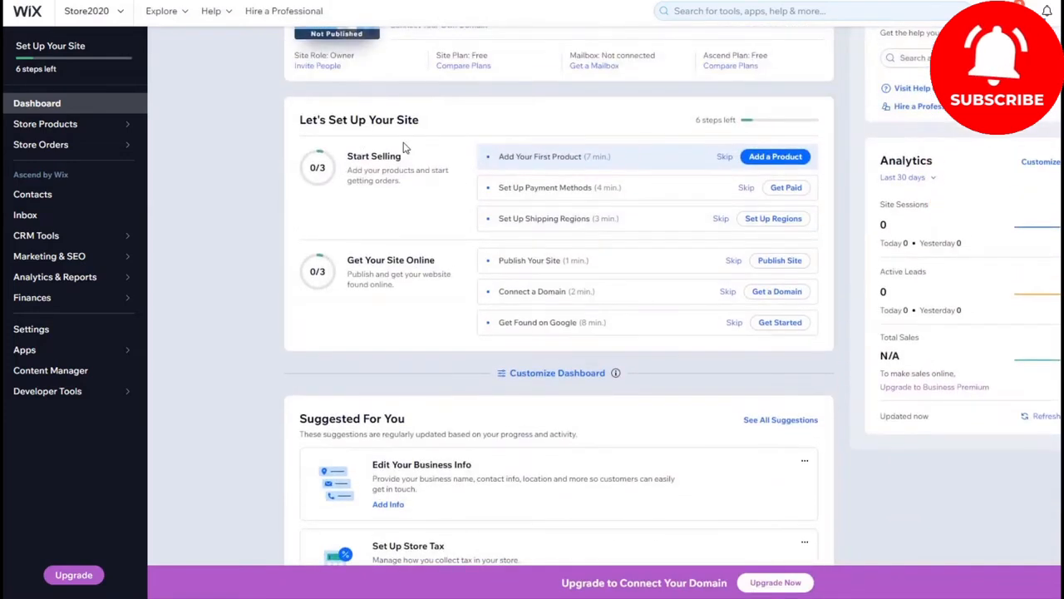
Step: Add a new physical product to the store and name it قميص رجالي
left_click(772, 158)
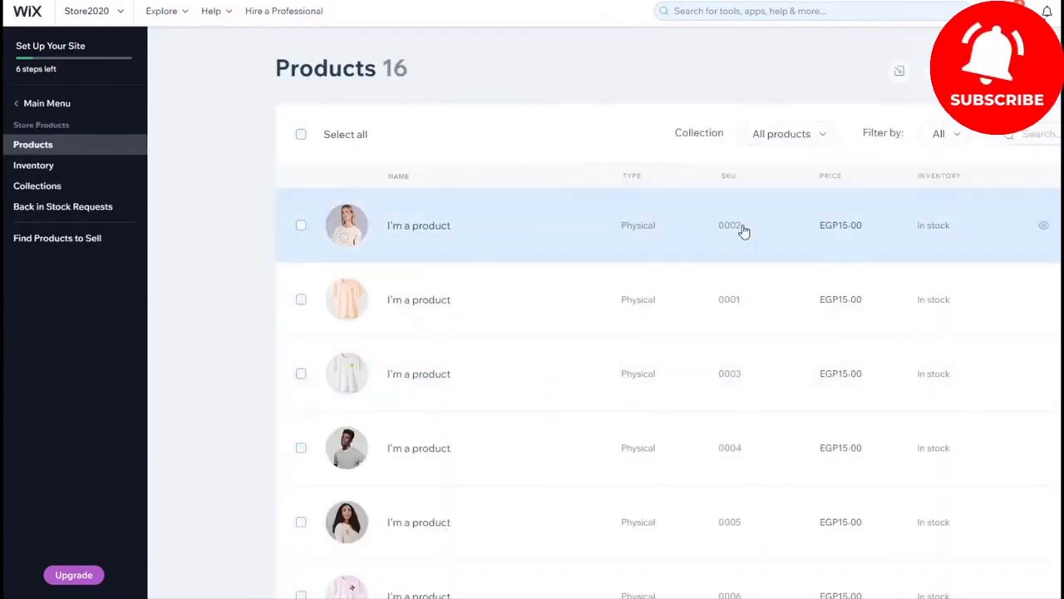
left_click(988, 72)
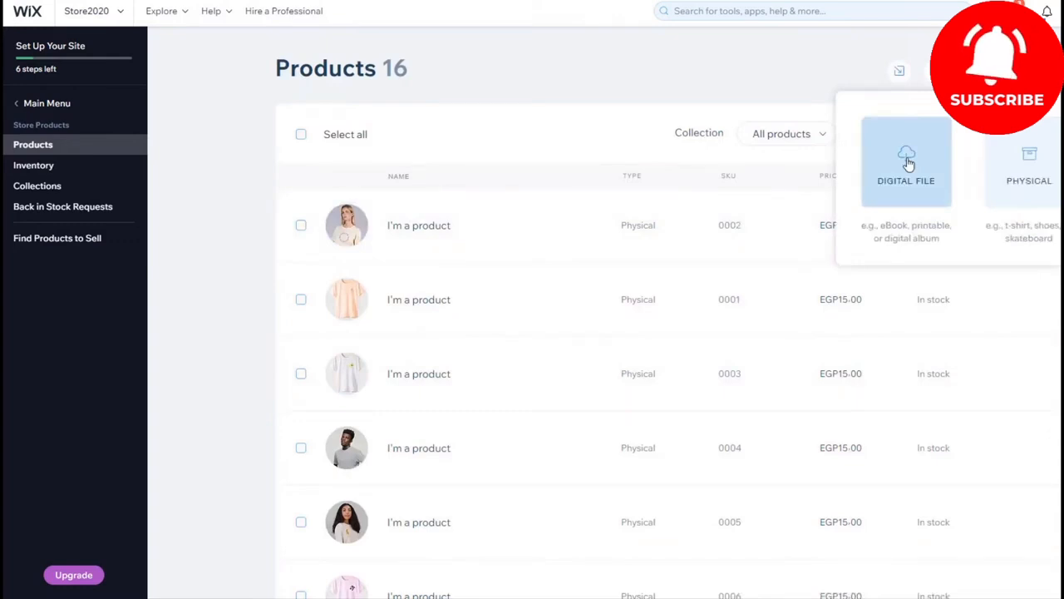
left_click(1004, 154)
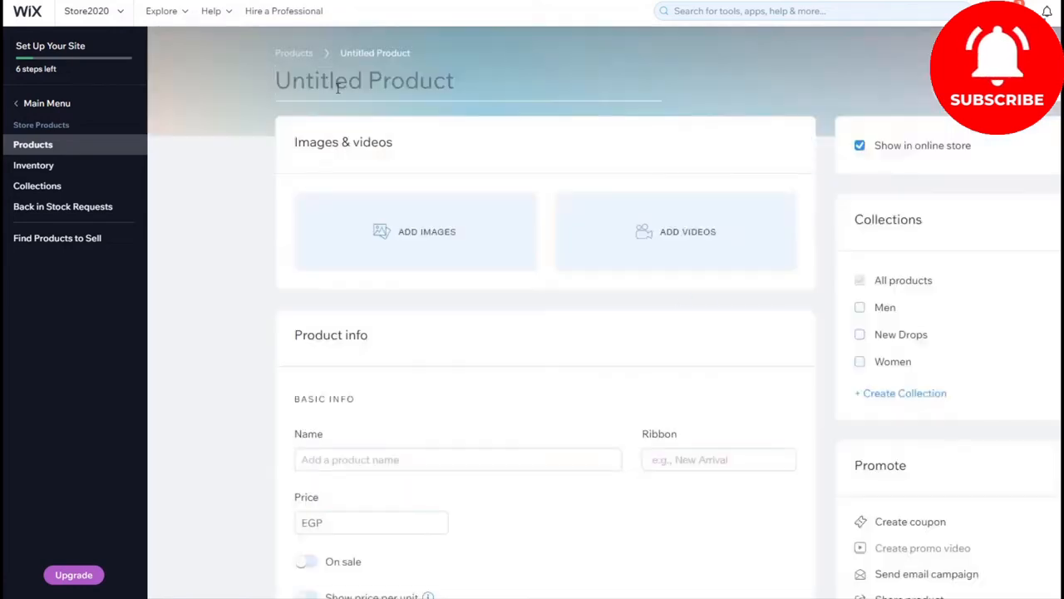
left_click(338, 88)
type("قميص رجالي")
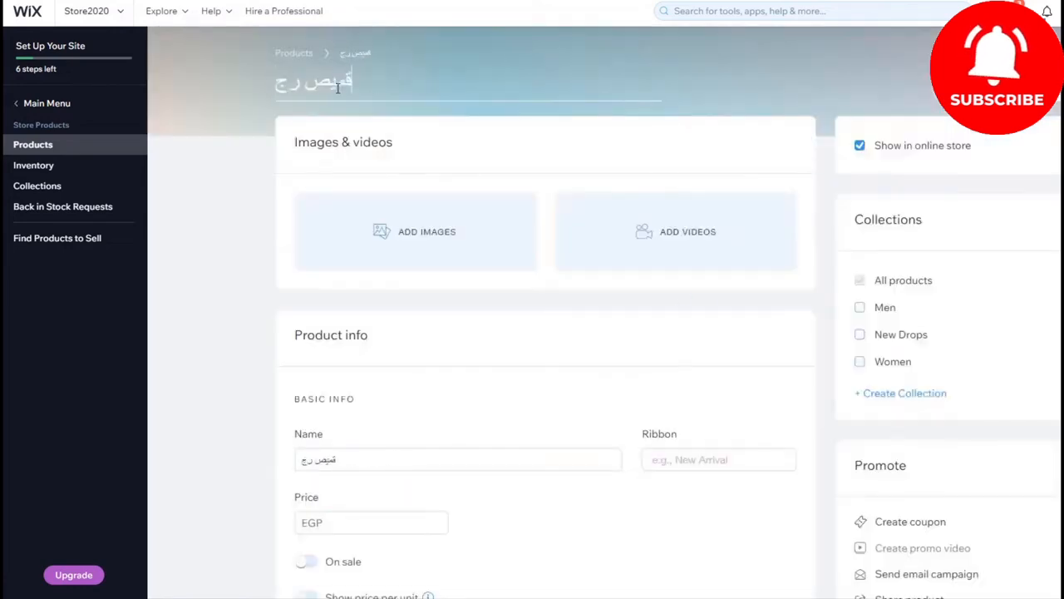
Step: Upload the photo of the man in a red shirt from the computer as the product image
left_click(419, 209)
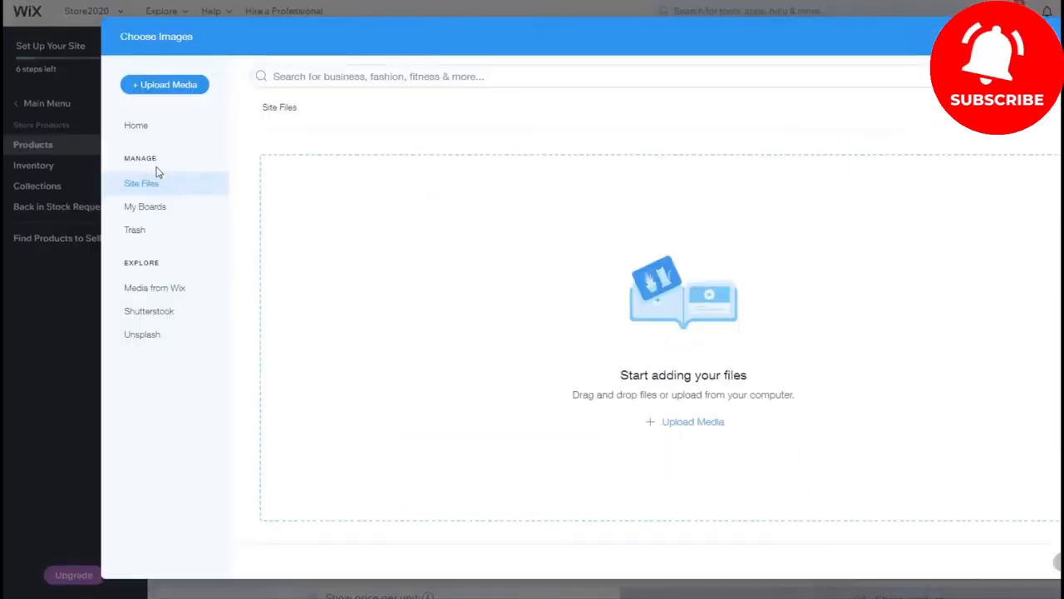
left_click(708, 417)
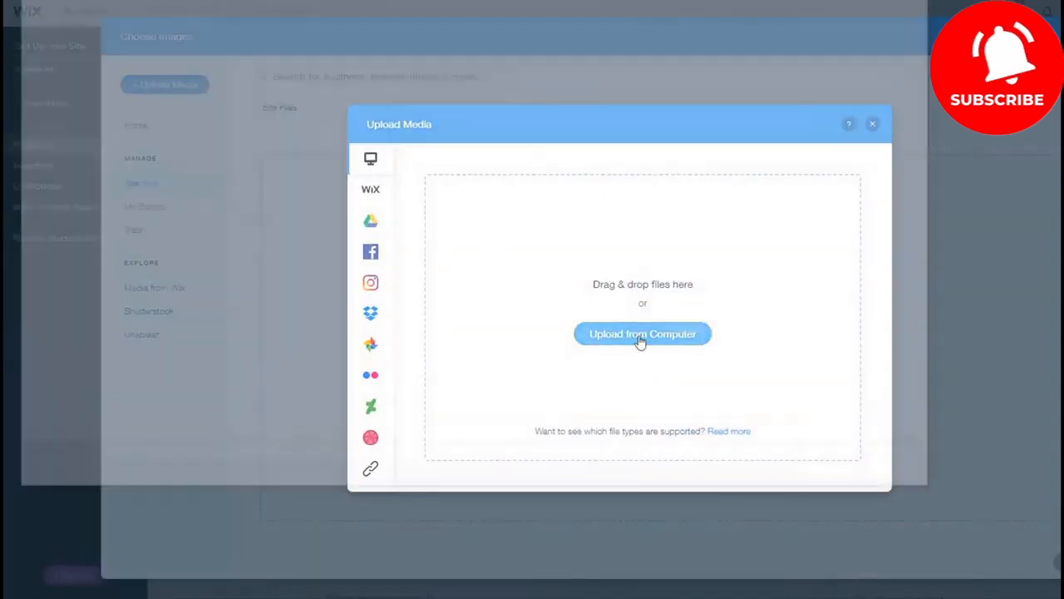
left_click(640, 334)
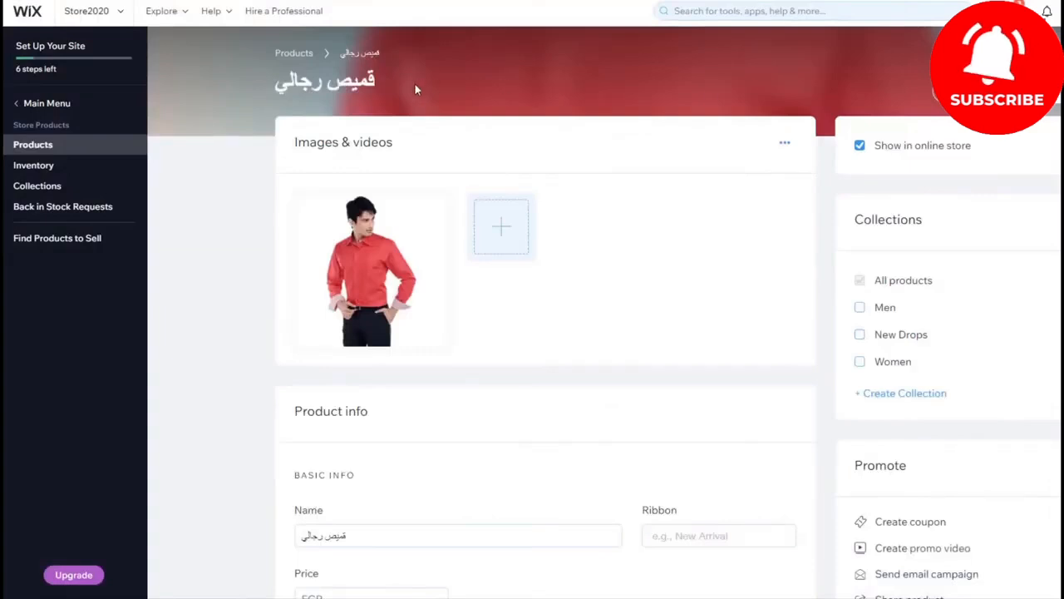
Step: Add the ribbon وصل حديثا to the product's basic info
scroll(536, 341, "down", 2)
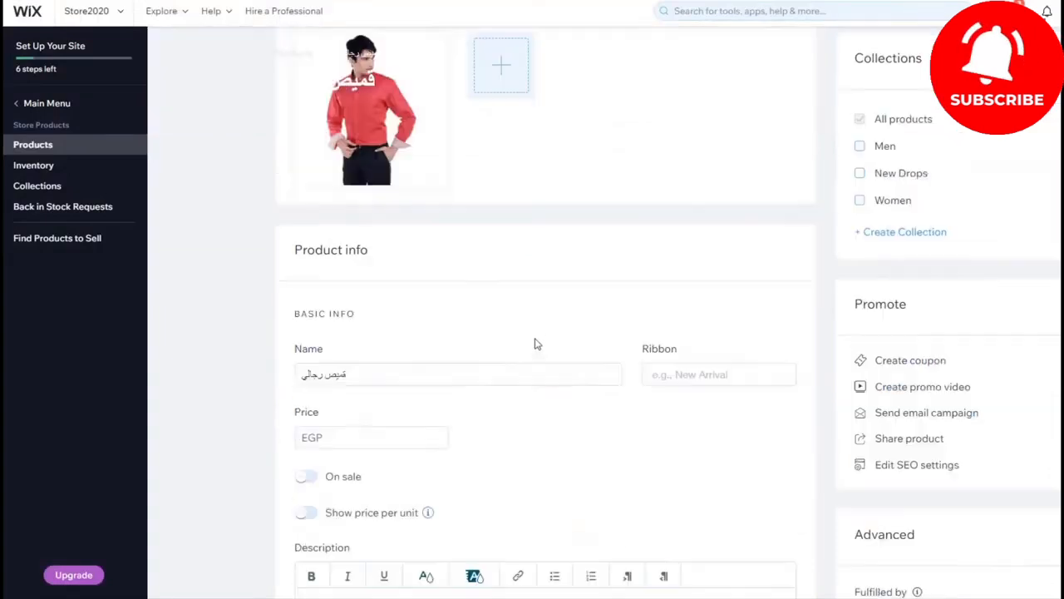
scroll(536, 343, "down", 3)
scroll(585, 255, "up", 1)
left_click(686, 216)
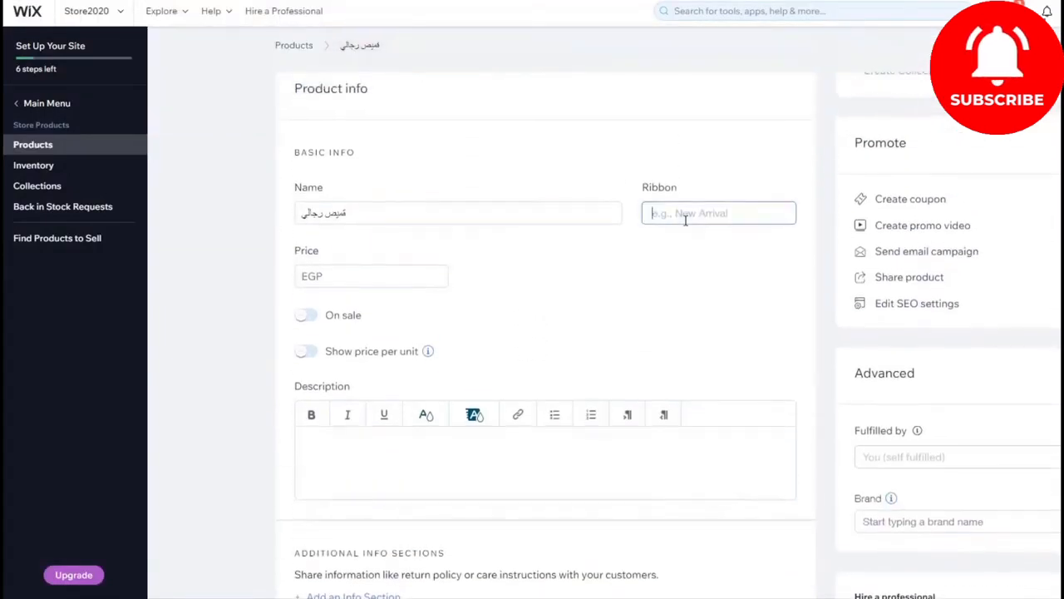
type("وصل حديثا")
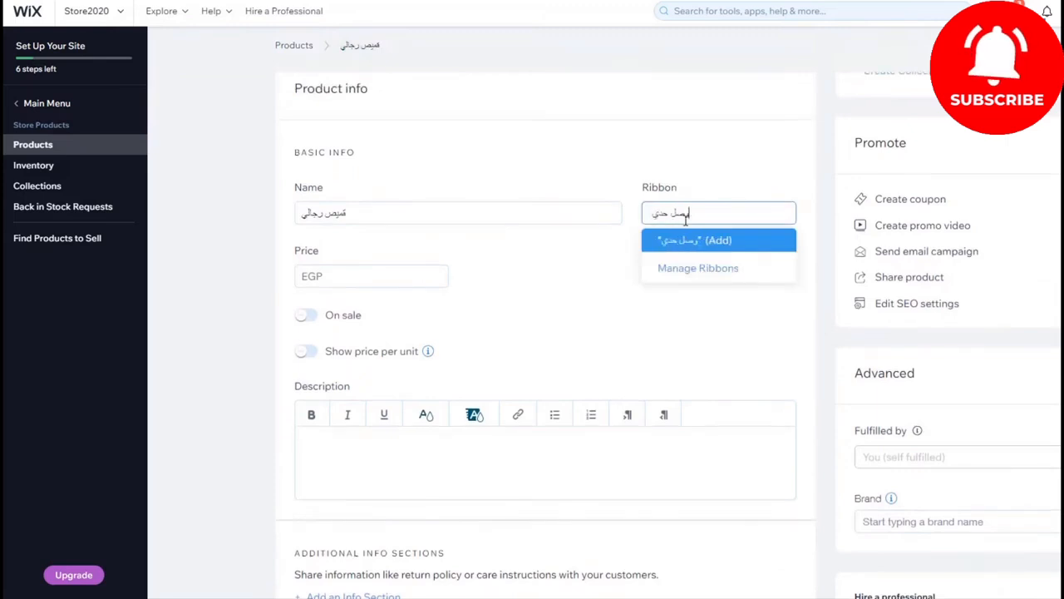
left_click(695, 240)
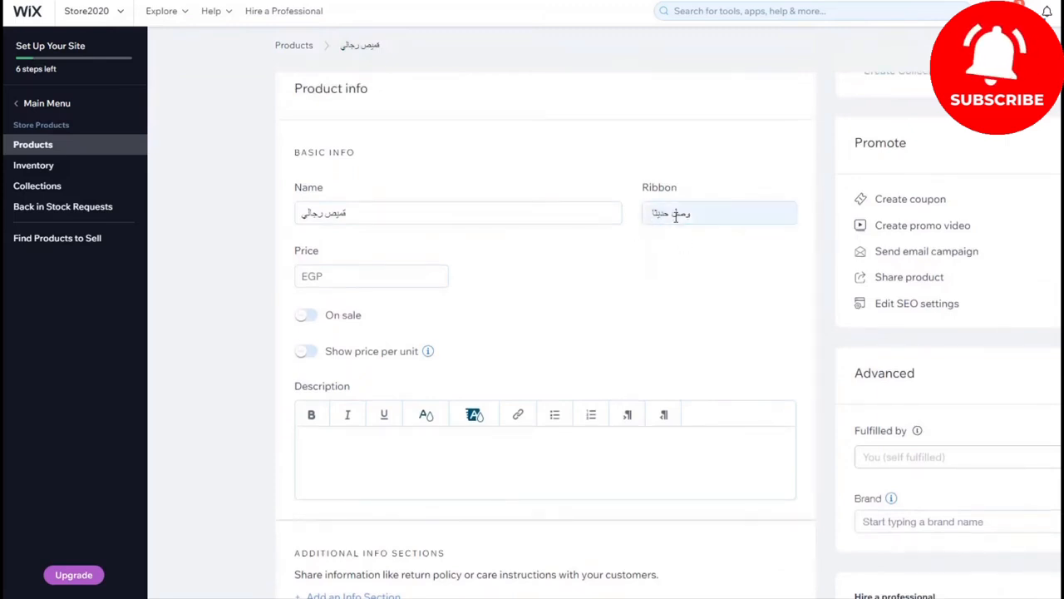
Step: Set the product's price to EGP 500 and put it on sale with a 10% discount
left_click(361, 281)
left_click(408, 306)
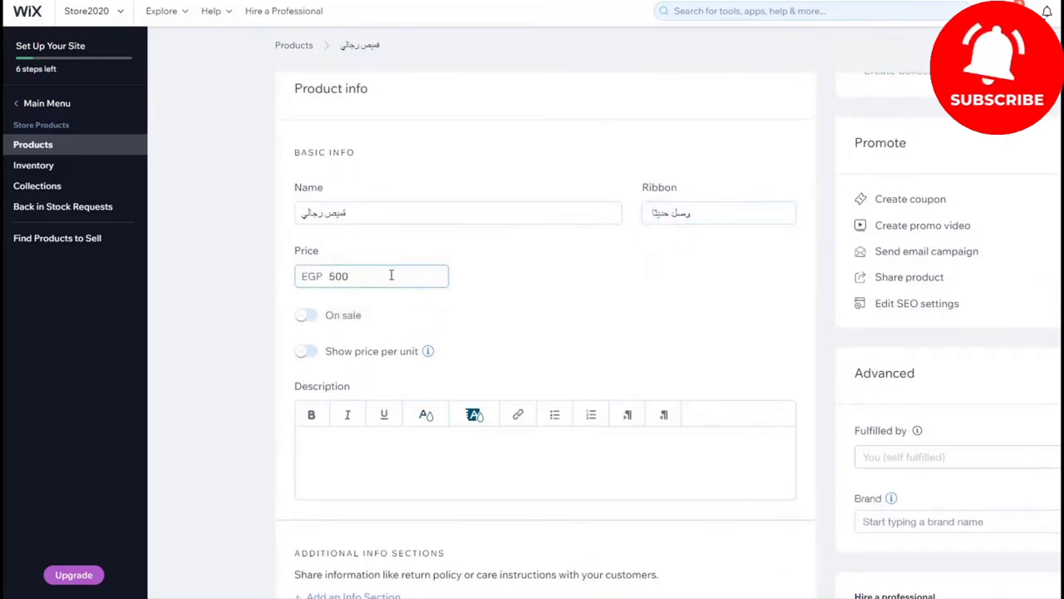
left_click(307, 318)
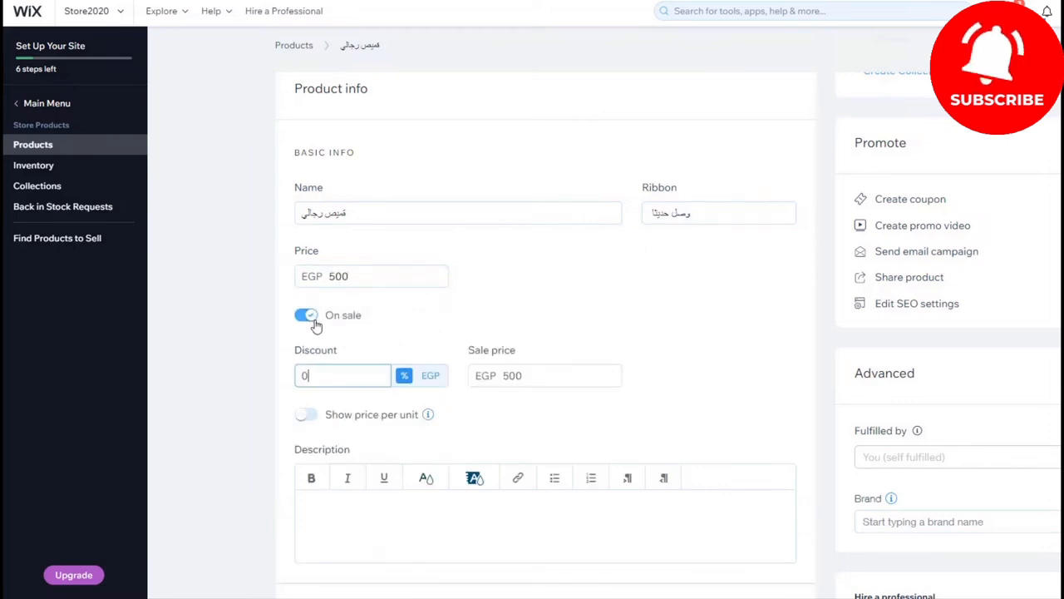
left_click(266, 389)
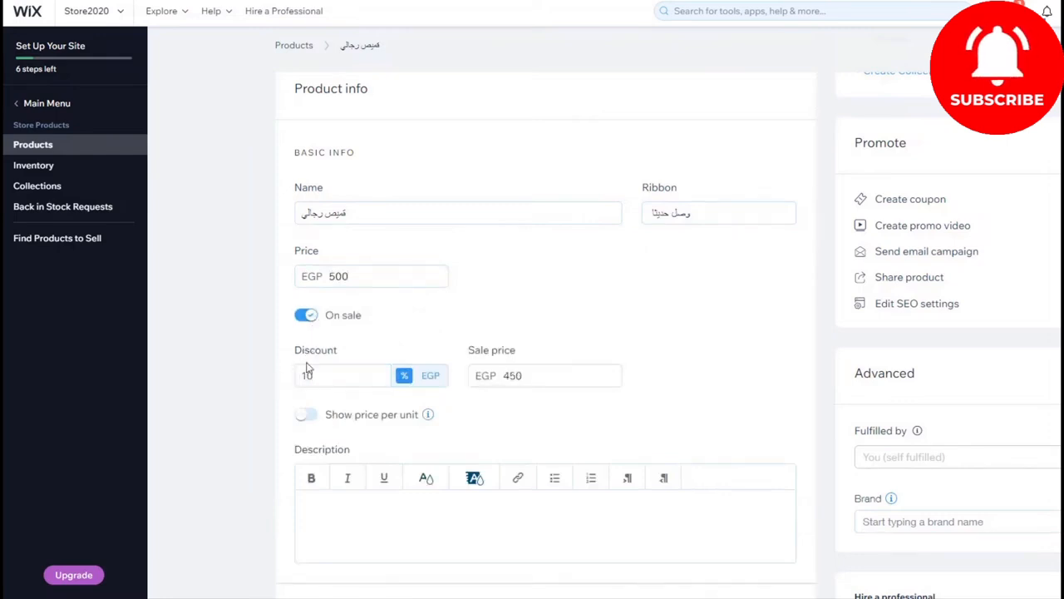
Step: Try showing the price per unit with a total product quantity of 10 kg, and turn the setting off again
scroll(485, 382, "down", 2)
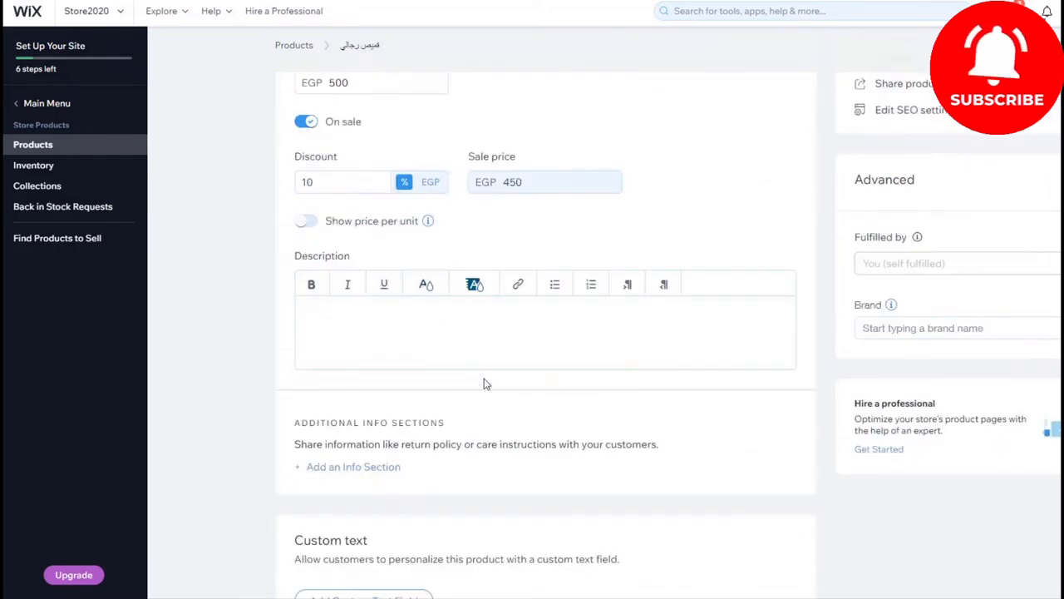
left_click(307, 221)
left_click(424, 282)
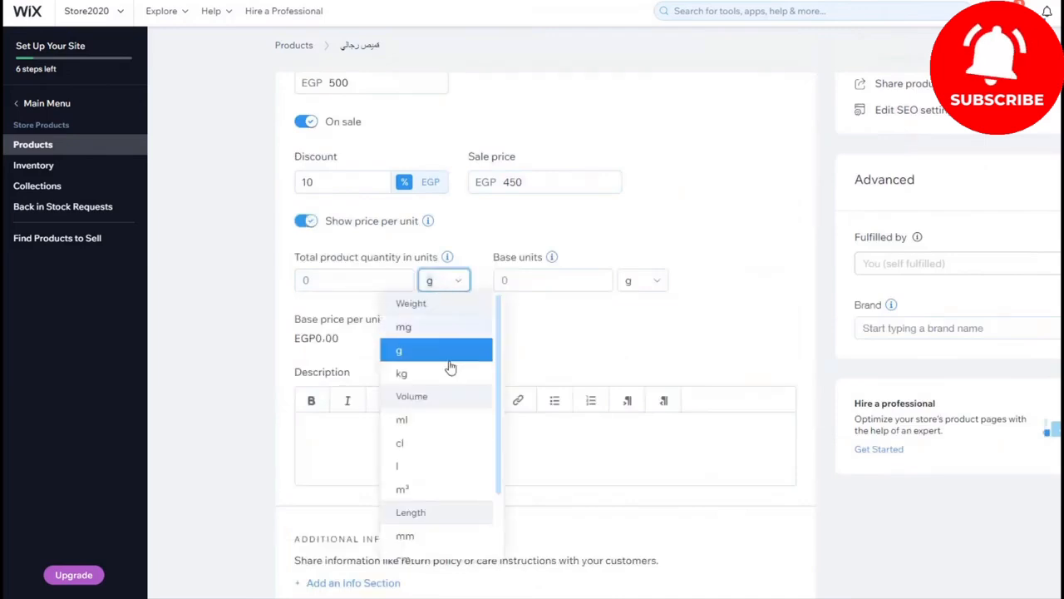
left_click(449, 374)
left_click(341, 276)
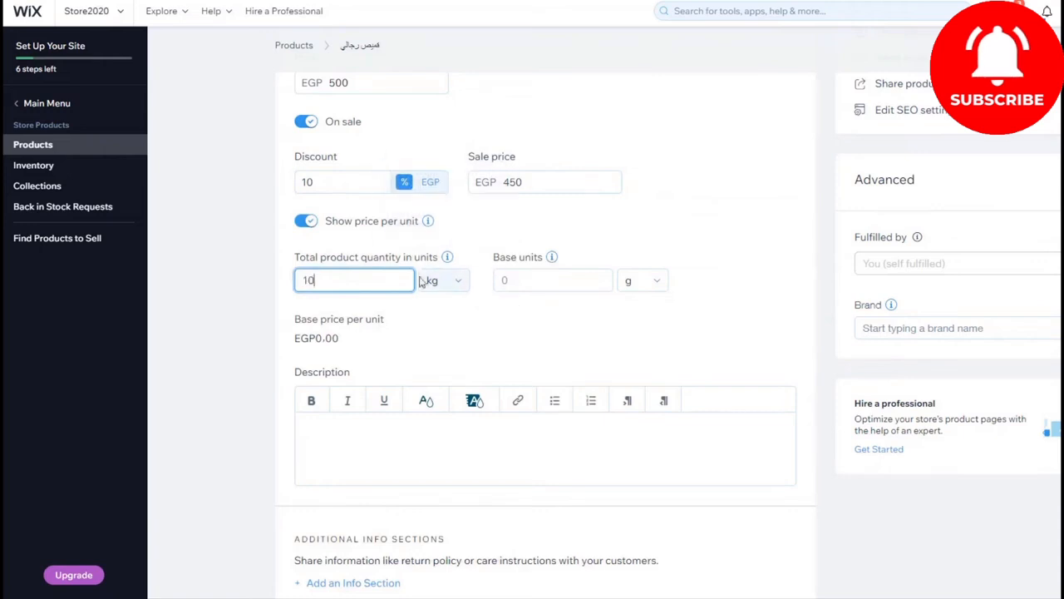
left_click(306, 221)
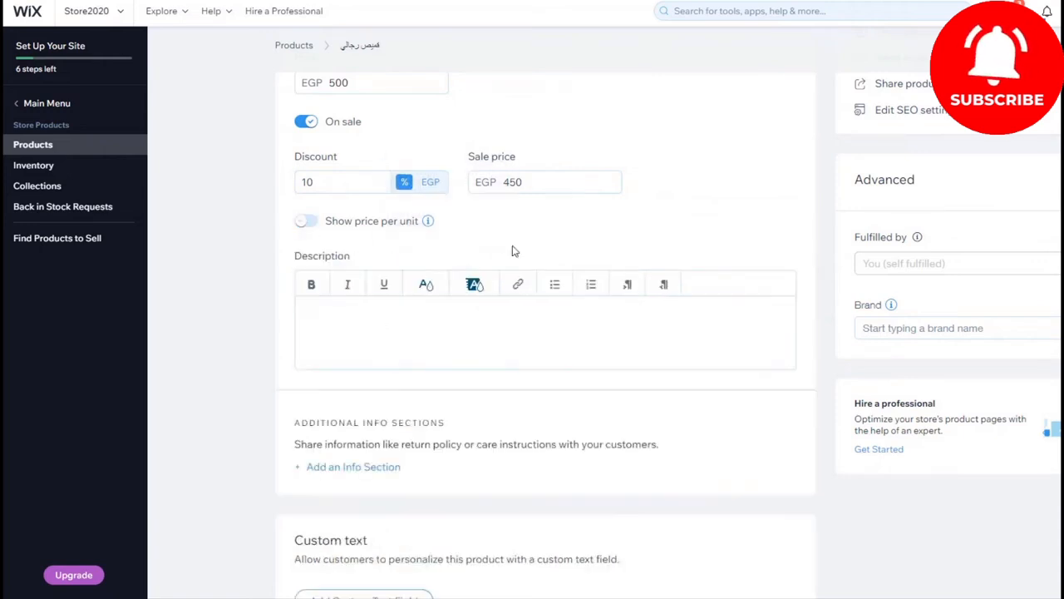
scroll(453, 258, "down", 5)
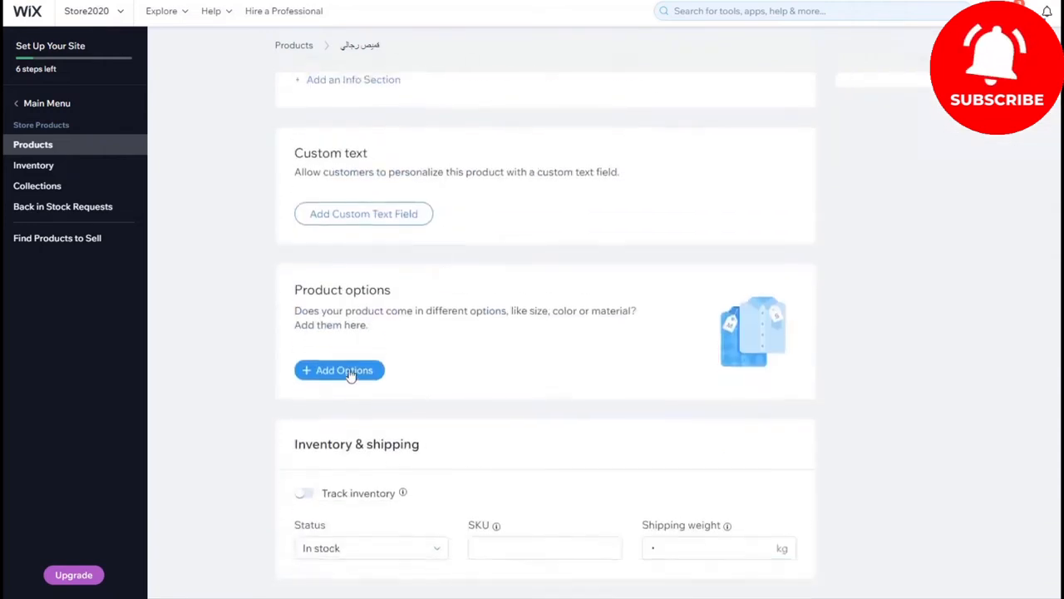
left_click(350, 375)
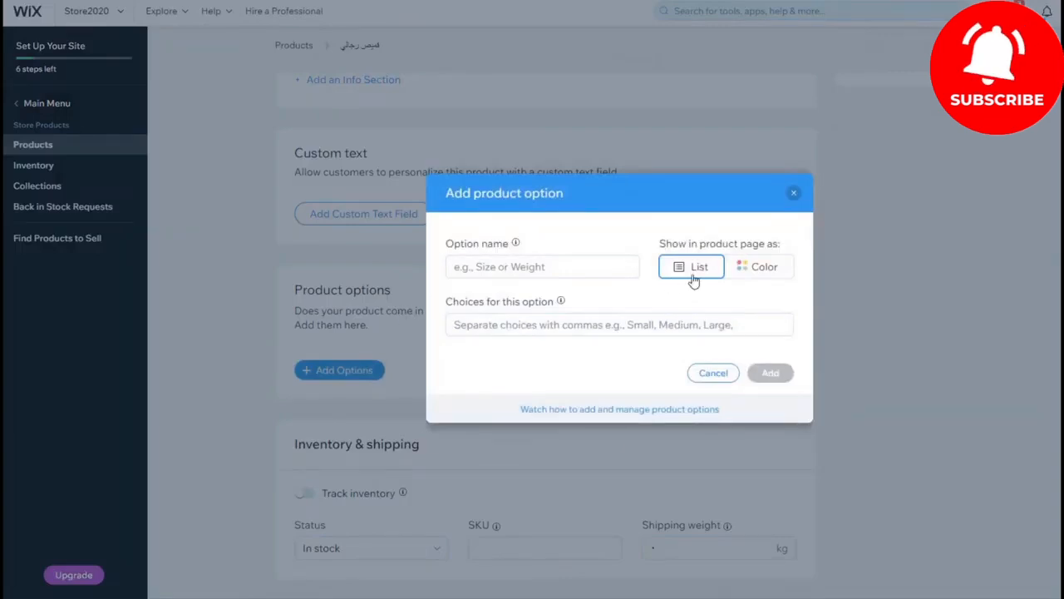
left_click(756, 267)
left_click(550, 267)
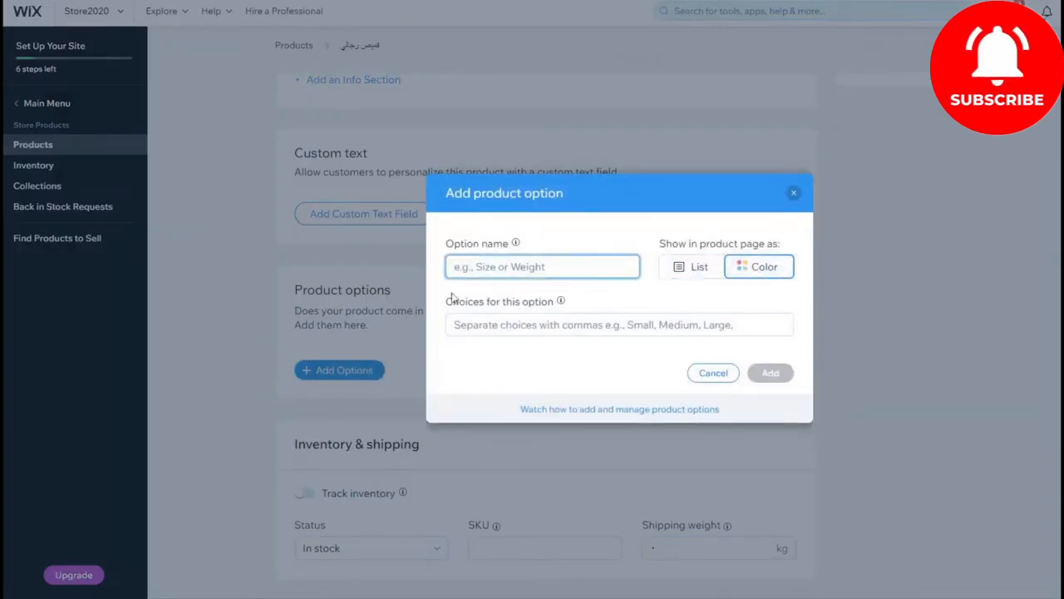
left_click(545, 325)
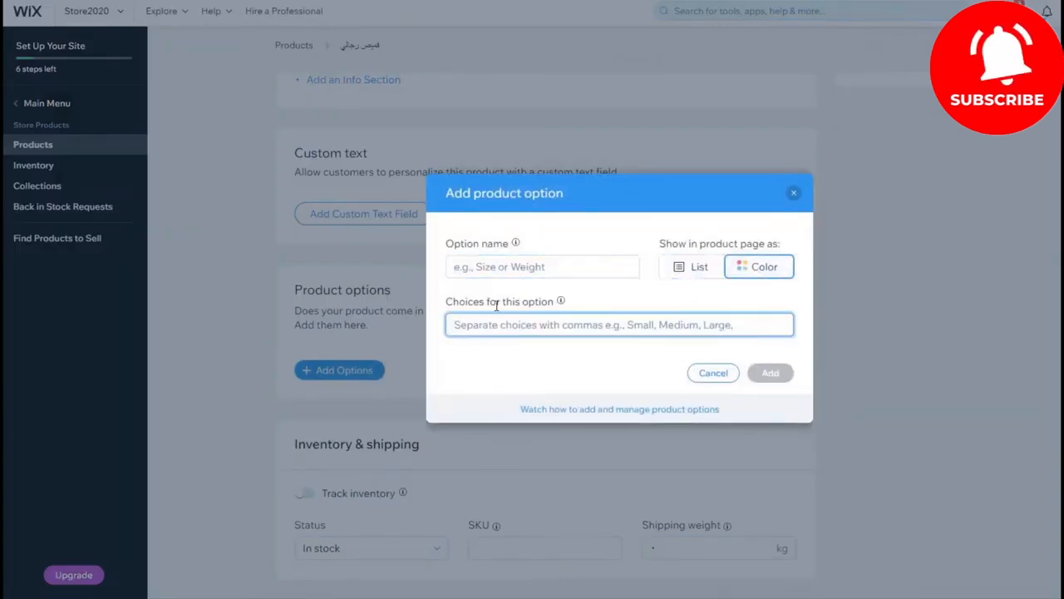
left_click(712, 372)
Step: Check the stock status choices in the product's inventory and shipping settings
scroll(647, 299, "down", 2)
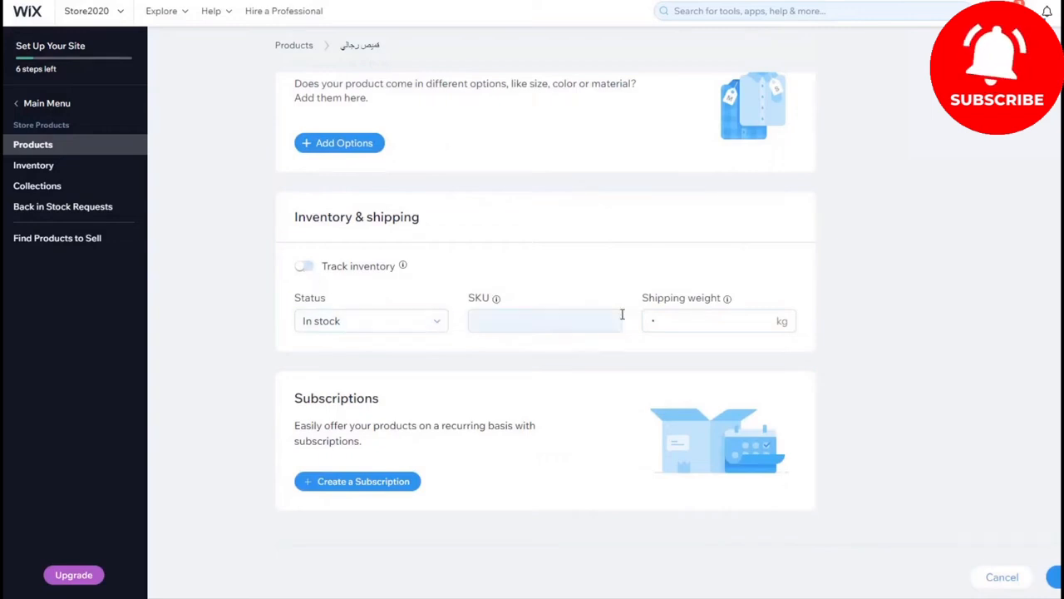
left_click(414, 331)
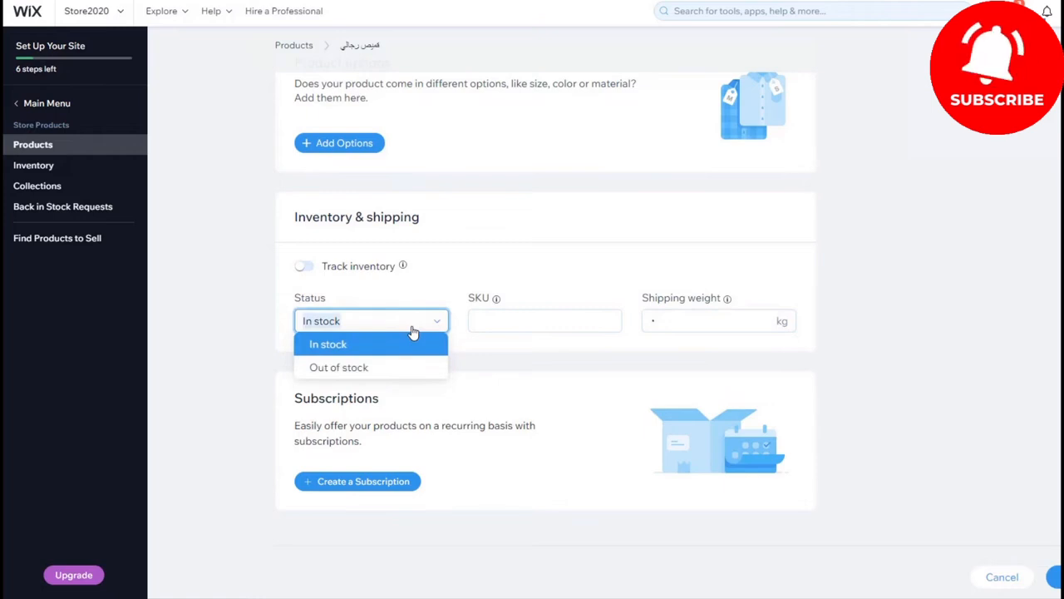
left_click(221, 265)
Step: Create a collection named ملابس رجالي and assign the product to it
scroll(324, 218, "up", 12)
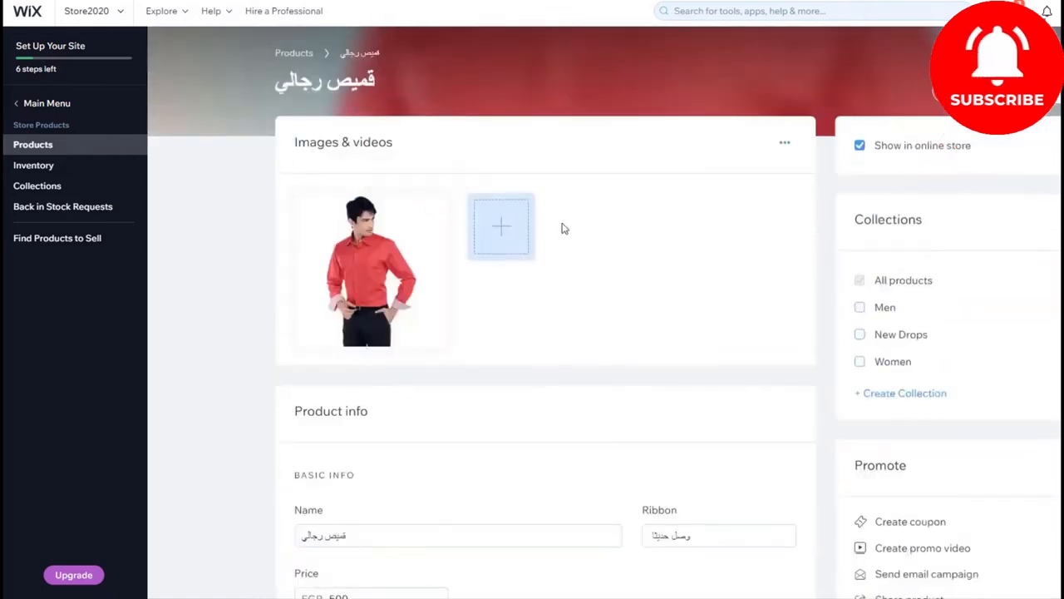
left_click(905, 396)
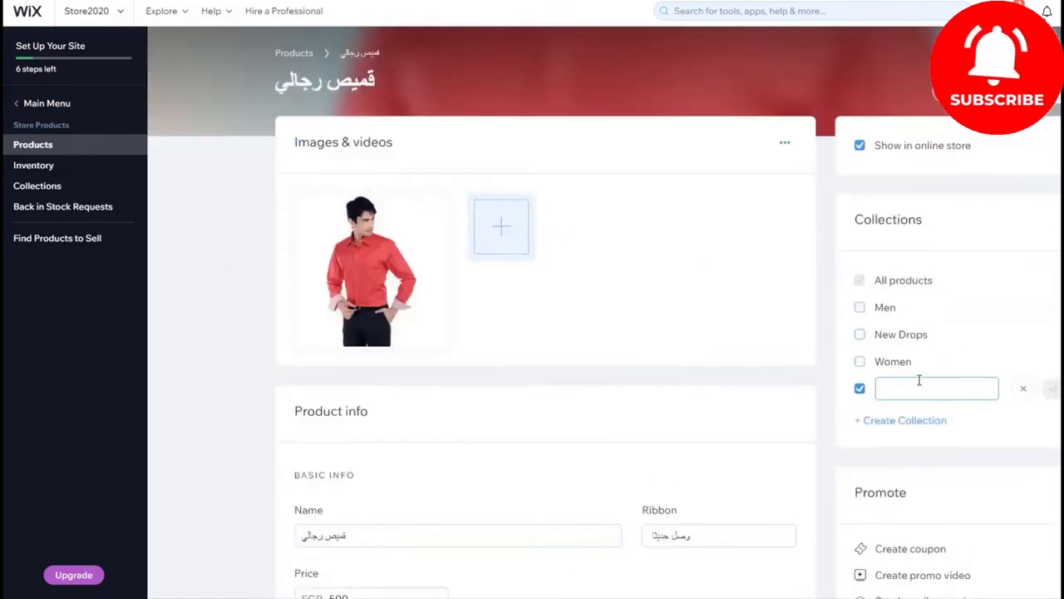
type("ملابس")
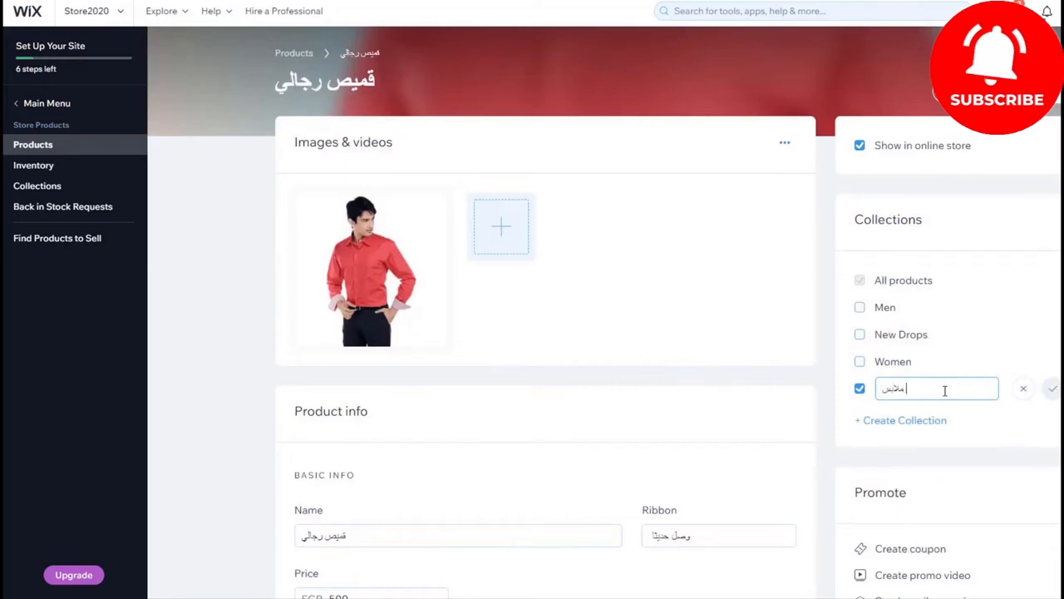
type(" رجالي")
left_click(1053, 389)
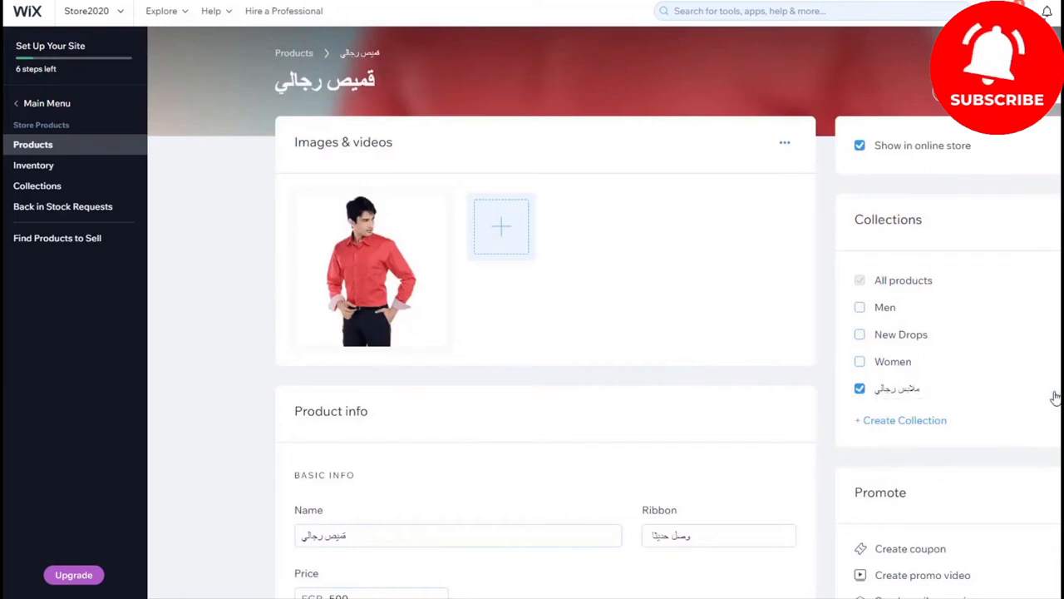
Step: Look over the product's promotion options, and save the product to the store's product list
scroll(892, 402, "down", 2)
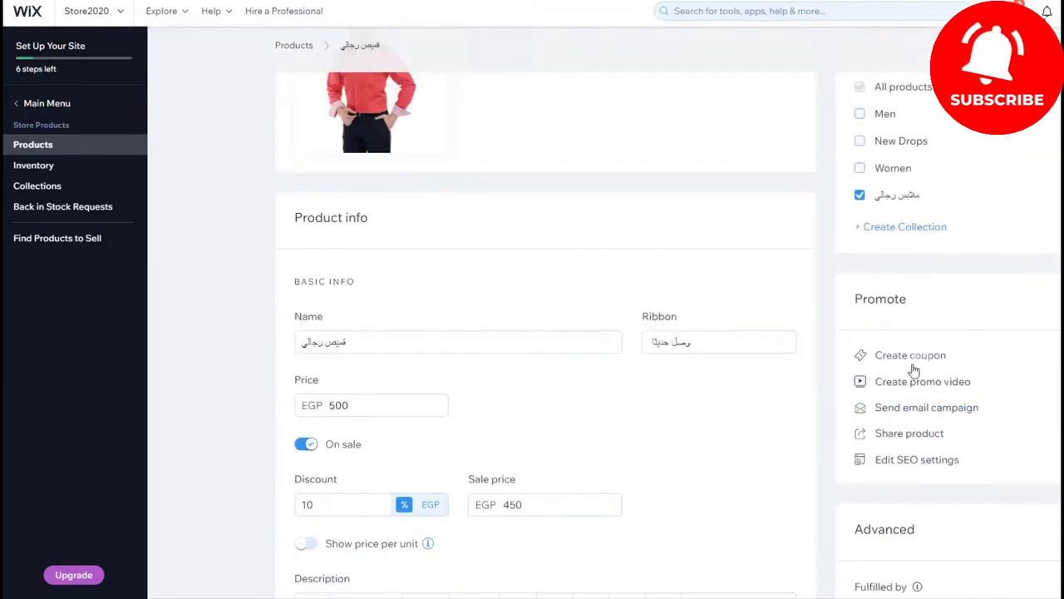
left_click_drag(854, 300, 950, 302)
scroll(949, 288, "up", 2)
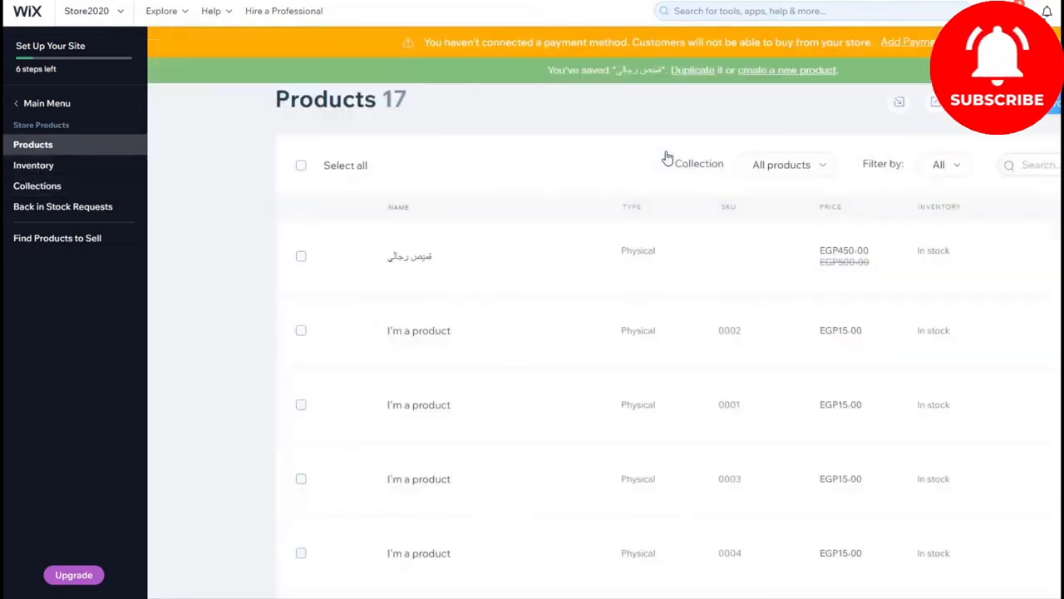
left_click(444, 57)
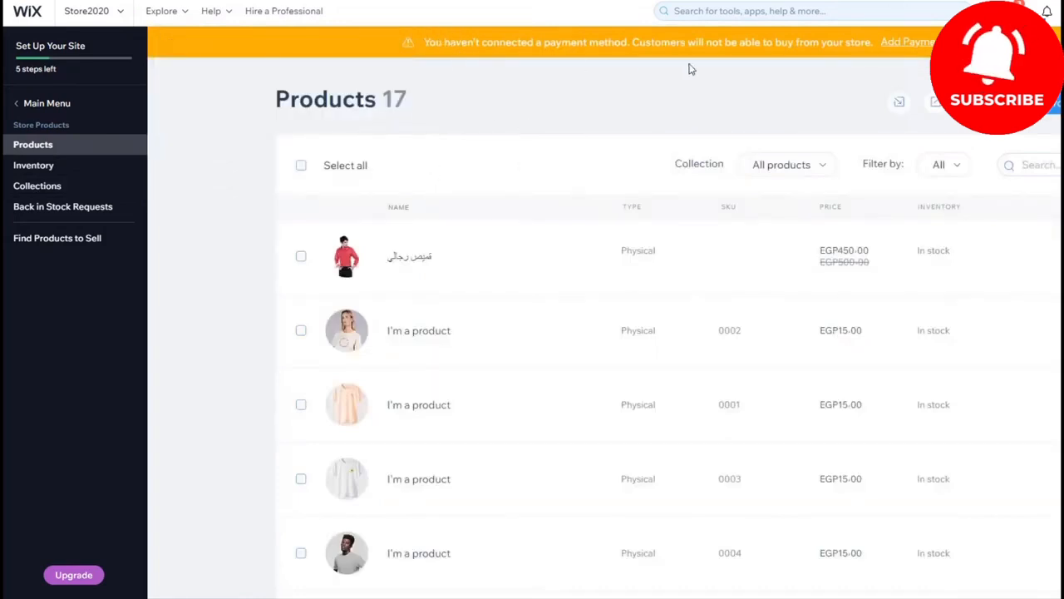
Step: Open the payment method setup from the dashboard and confirm Egypt as the business location
left_click(53, 104)
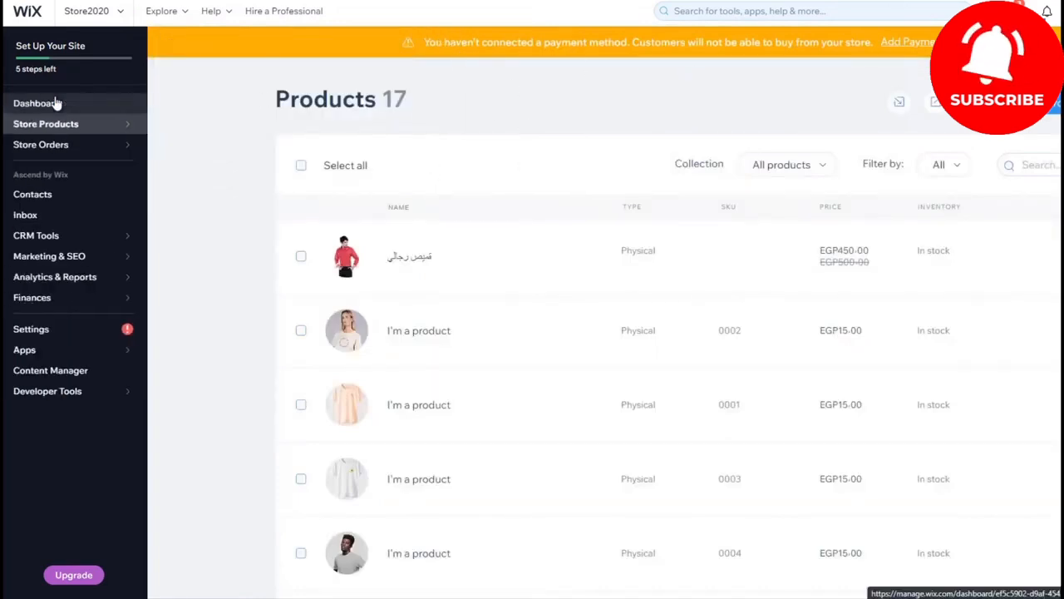
left_click(70, 109)
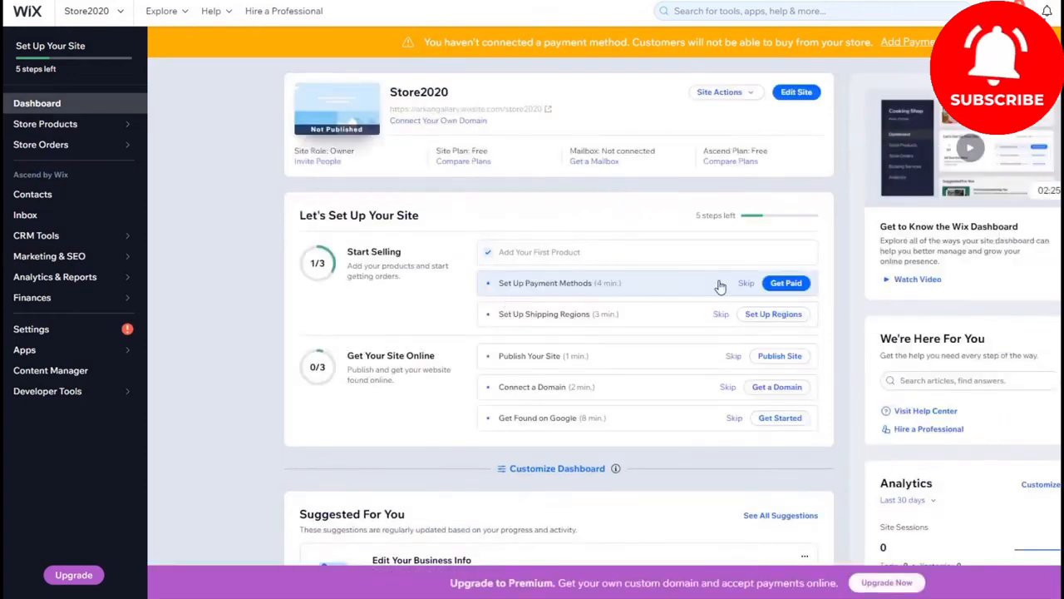
left_click(786, 285)
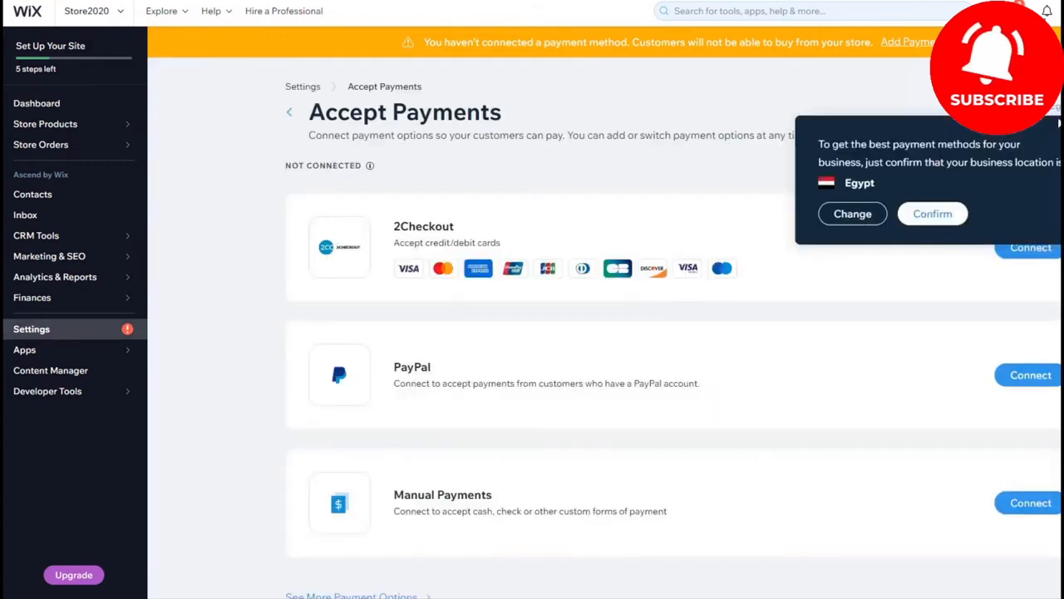
left_click(929, 216)
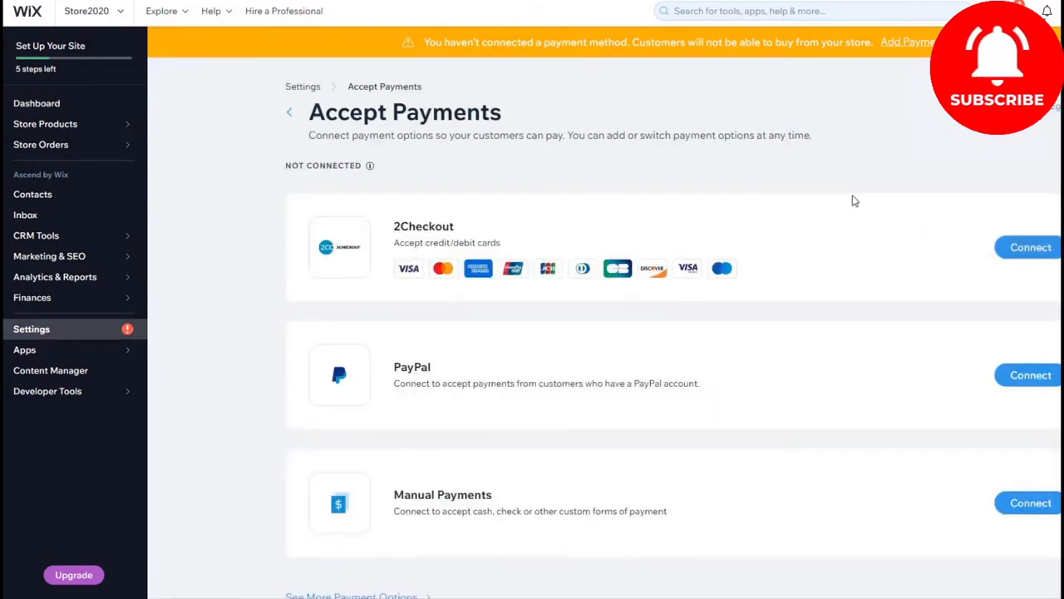
Step: Start connecting Manual Payments and set the manual payment type to Cash on Delivery
scroll(713, 199, "down", 1)
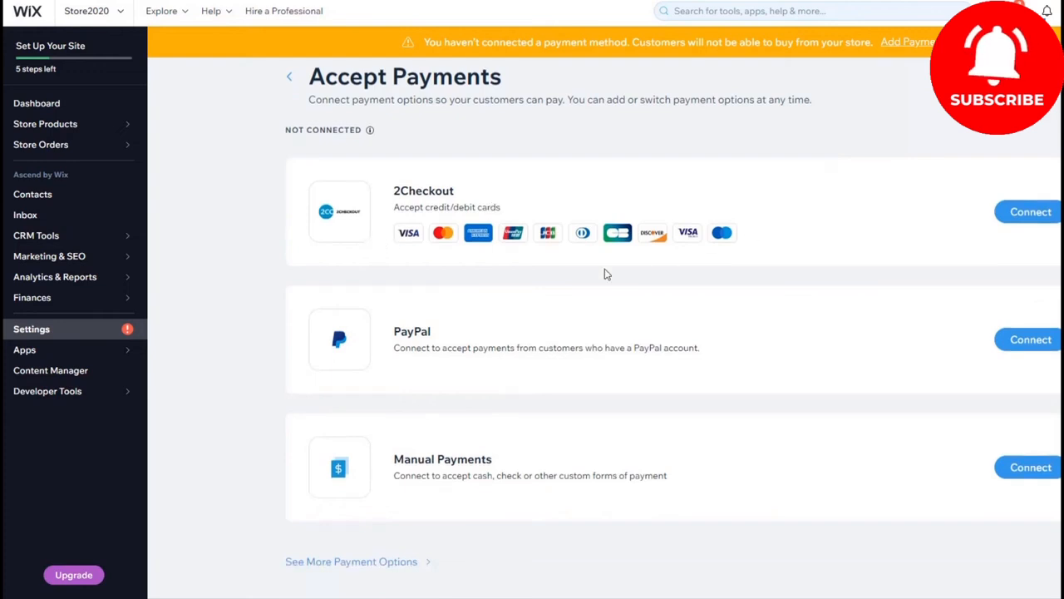
left_click(1053, 474)
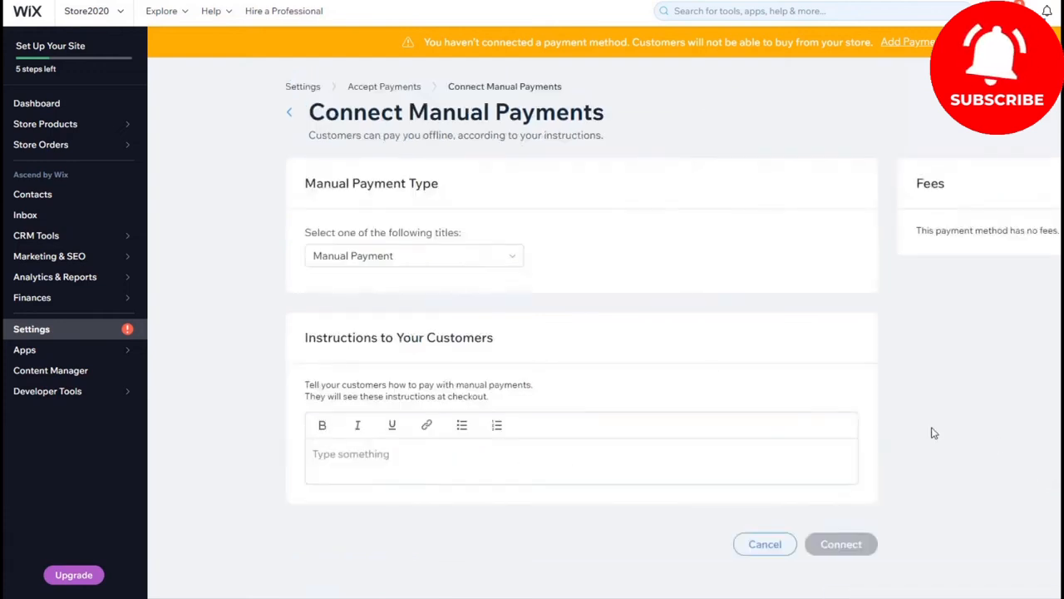
left_click(468, 268)
left_click(380, 348)
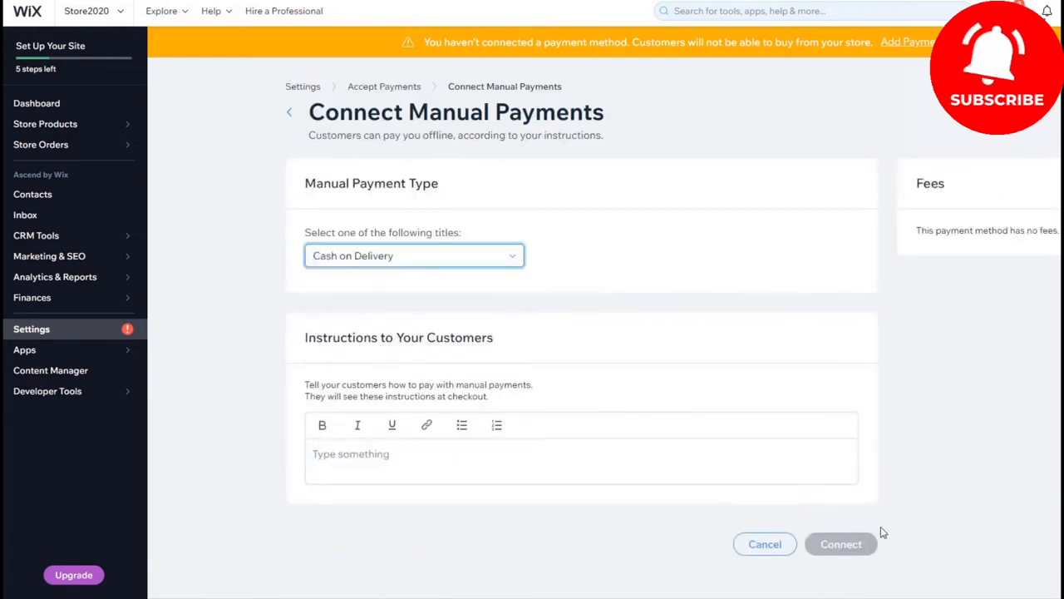
Step: Enter the customer instructions ادفع مقابل استلام المنتجات, connect the manual payment method, and dismiss the upgrade offer
left_click(460, 453)
type("I")
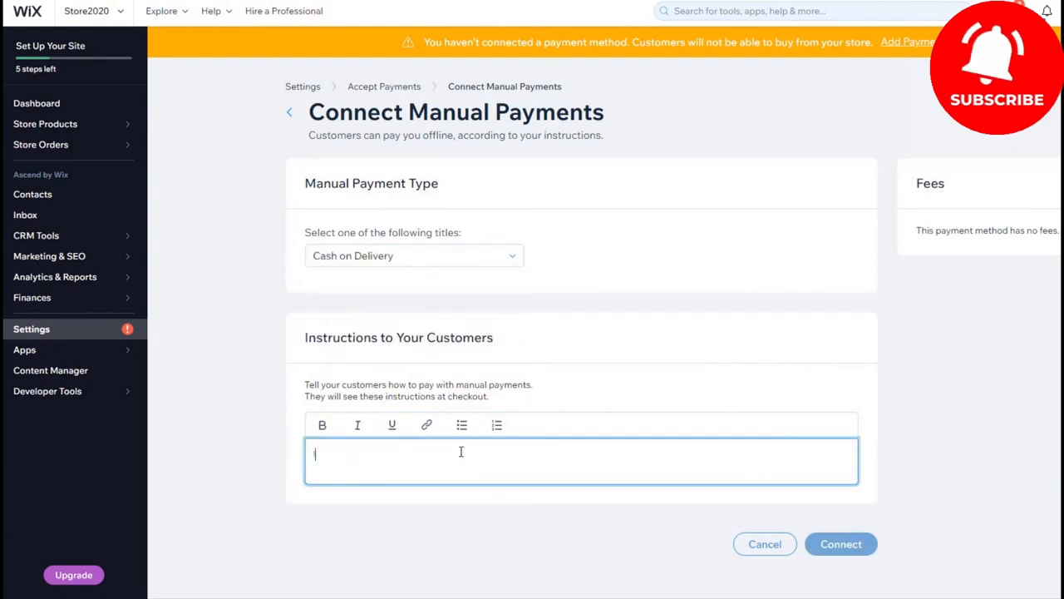
type("دفع مقا")
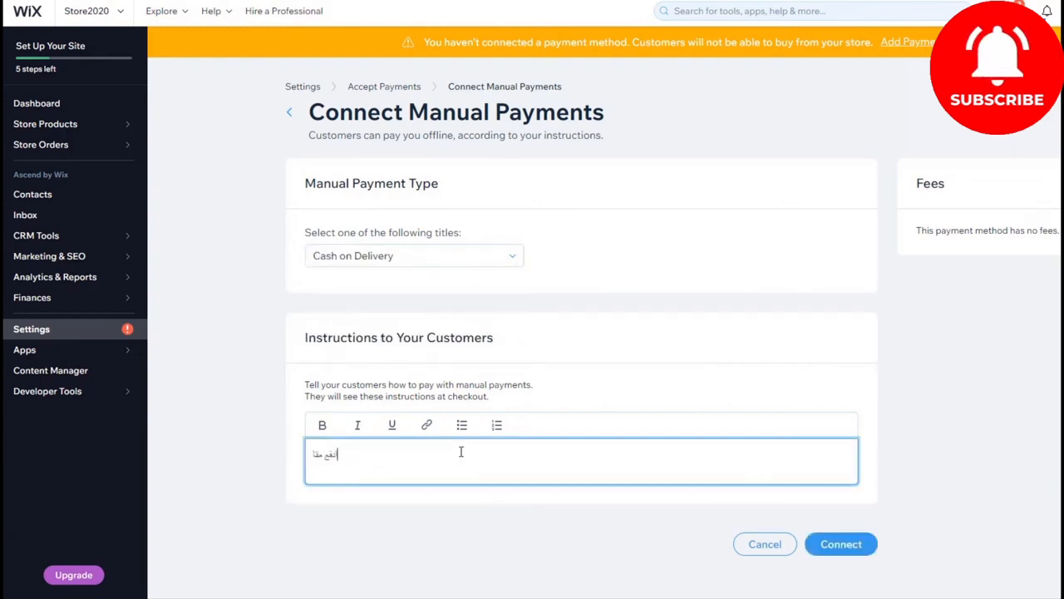
type("بل استلام الم")
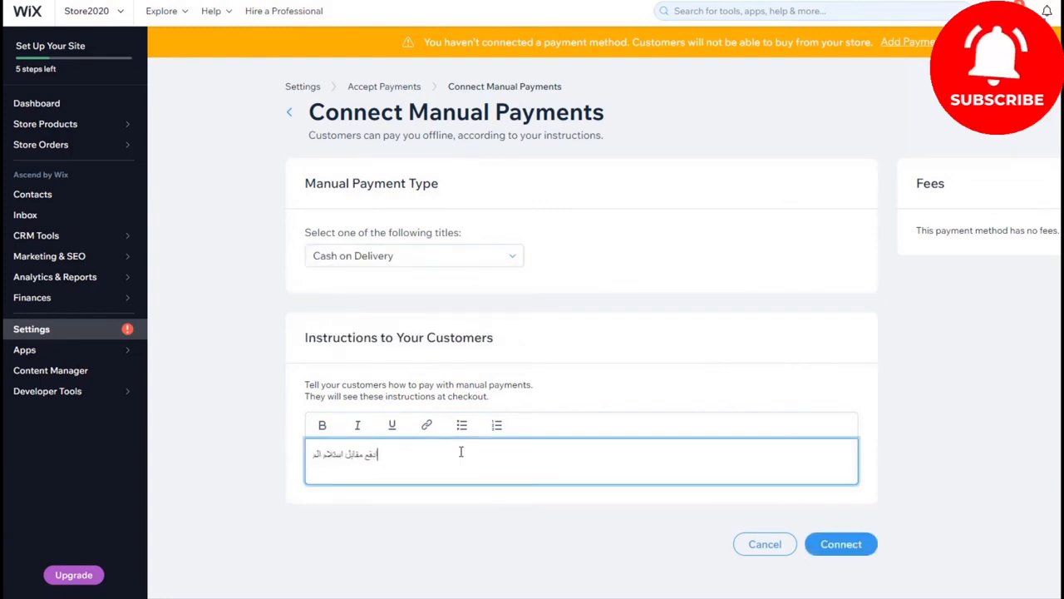
type("نتجات")
left_click(810, 544)
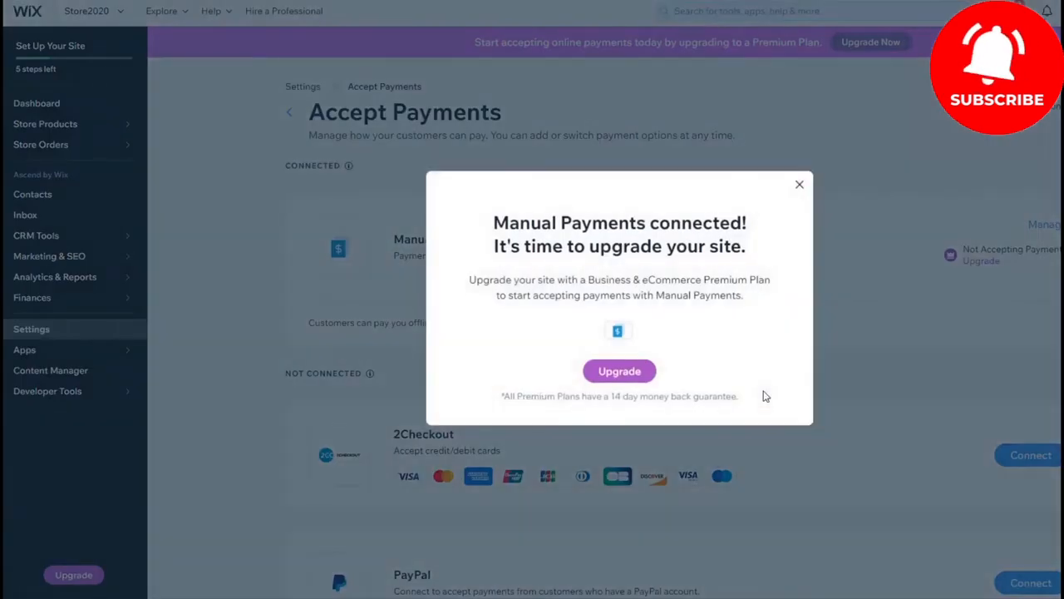
left_click(800, 185)
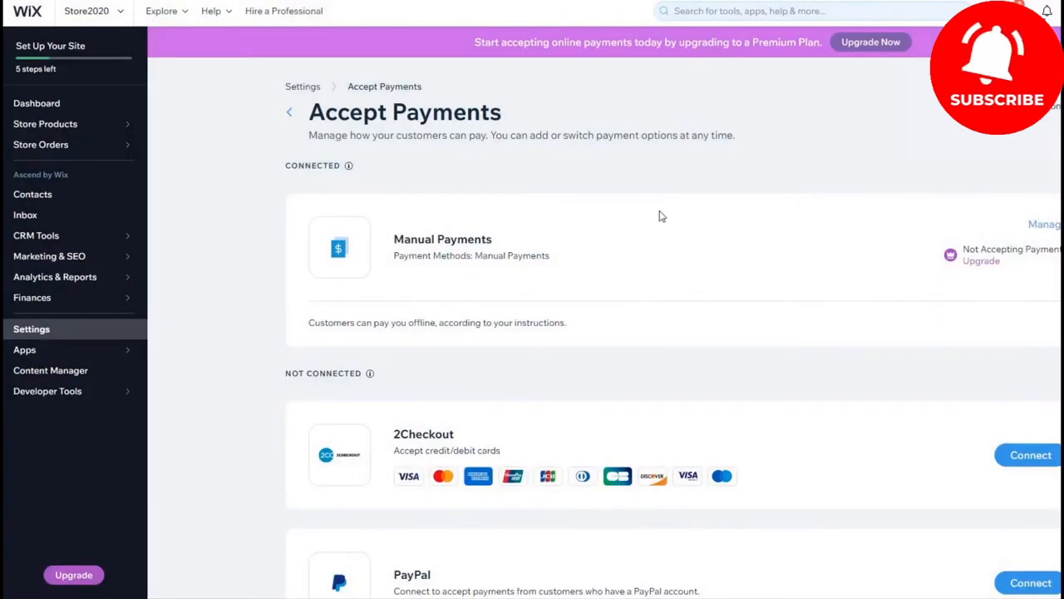
Step: Return to the dashboard and skip the Set Up Payment Methods task in the site setup checklist
left_click(33, 103)
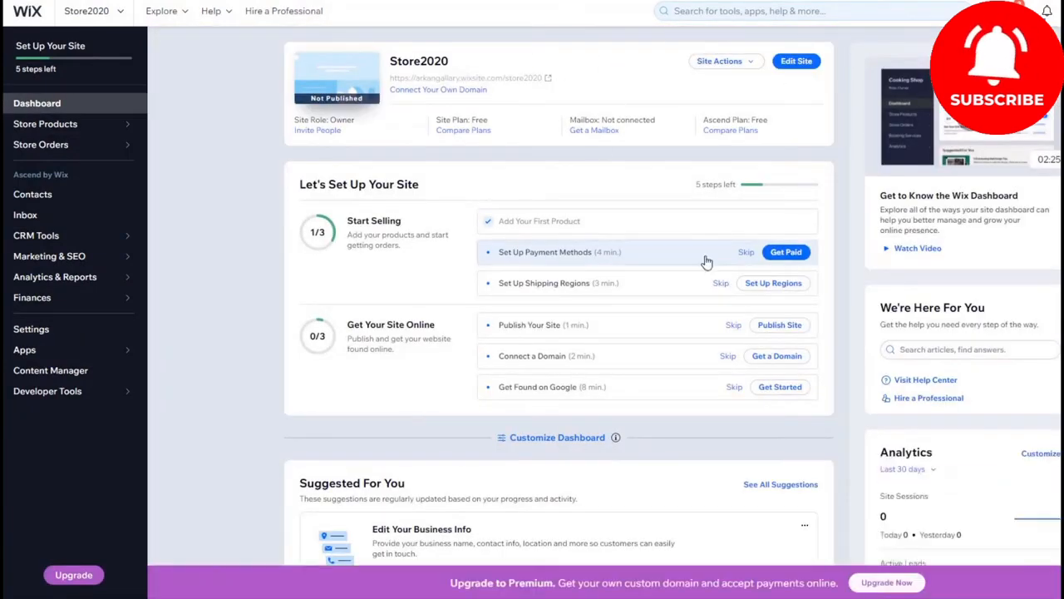
left_click(747, 254)
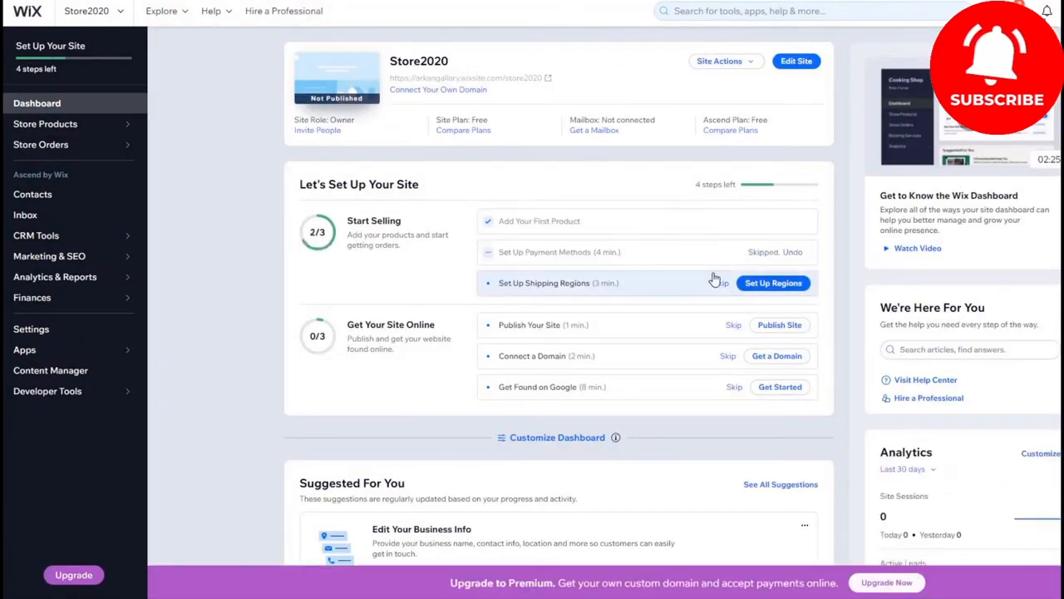
Step: Try to add a new shipping region with the Free Shipping option
left_click(769, 284)
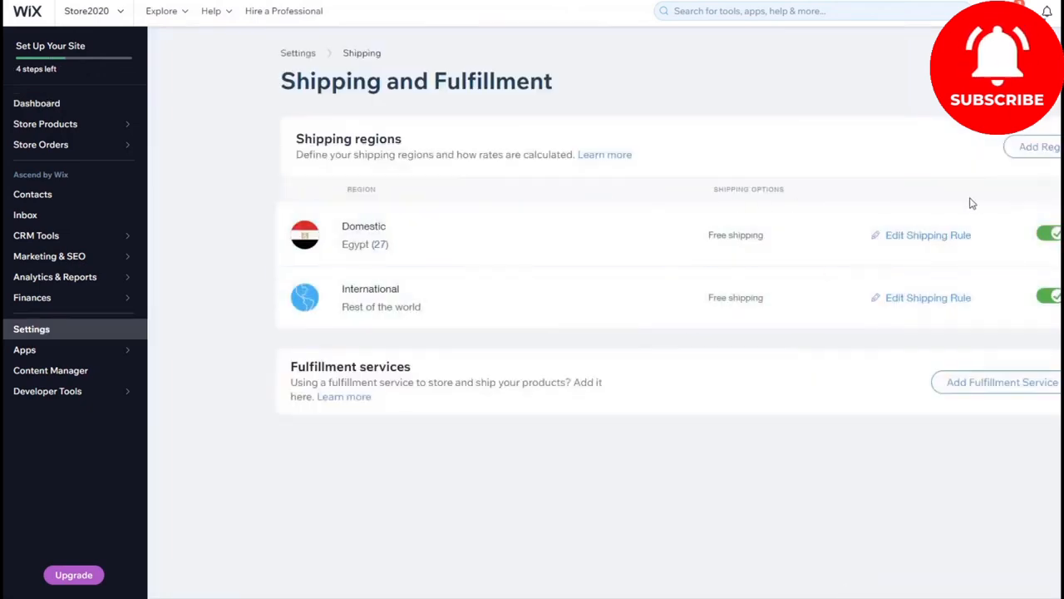
left_click(1039, 147)
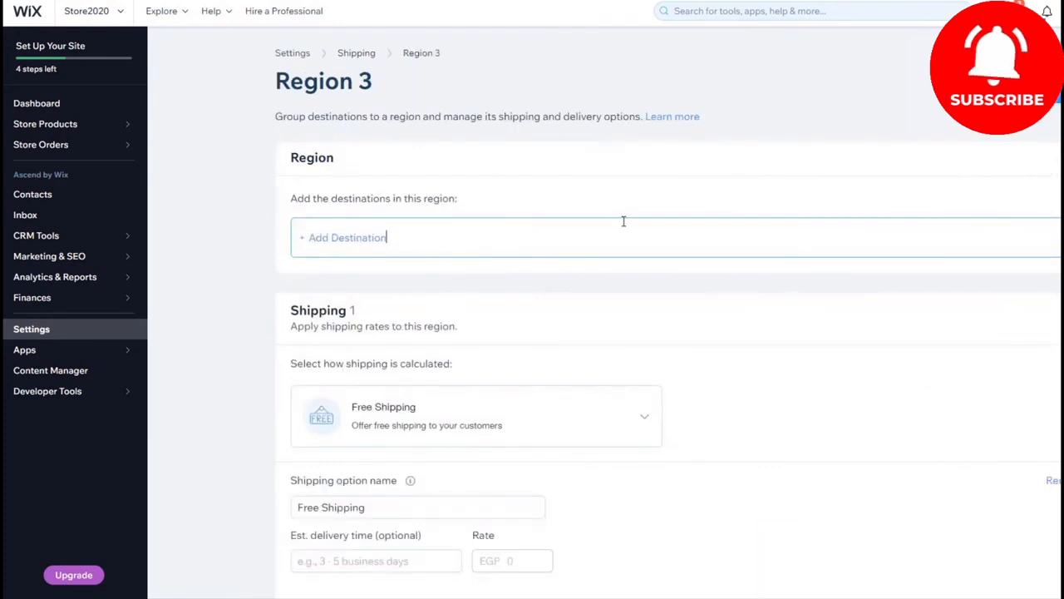
scroll(499, 274, "down", 2)
left_click(453, 296)
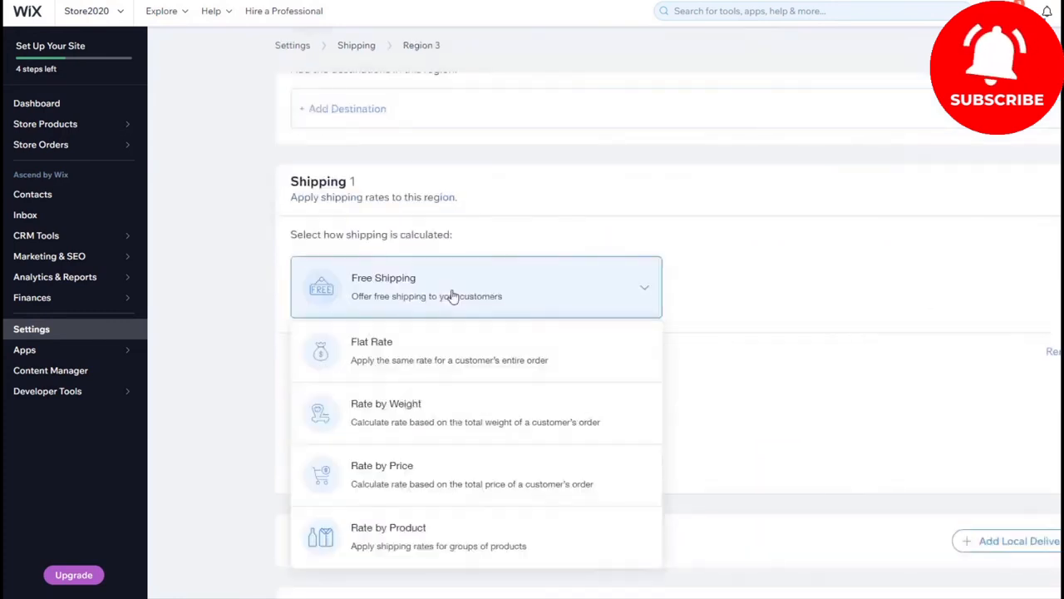
left_click(449, 296)
scroll(253, 249, "down", 2)
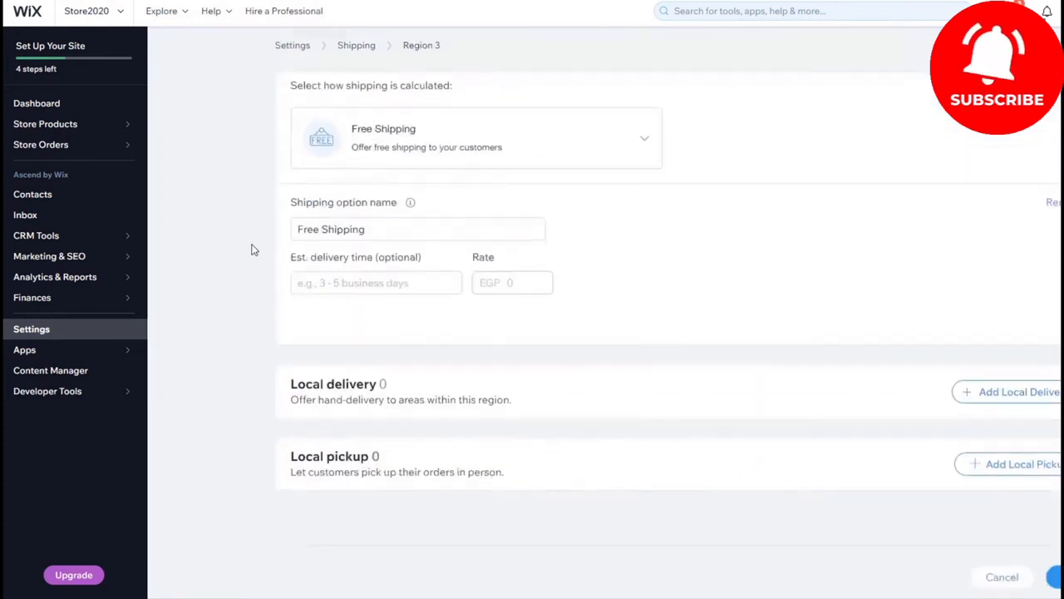
left_click(385, 227)
left_click_drag(386, 228, 314, 228)
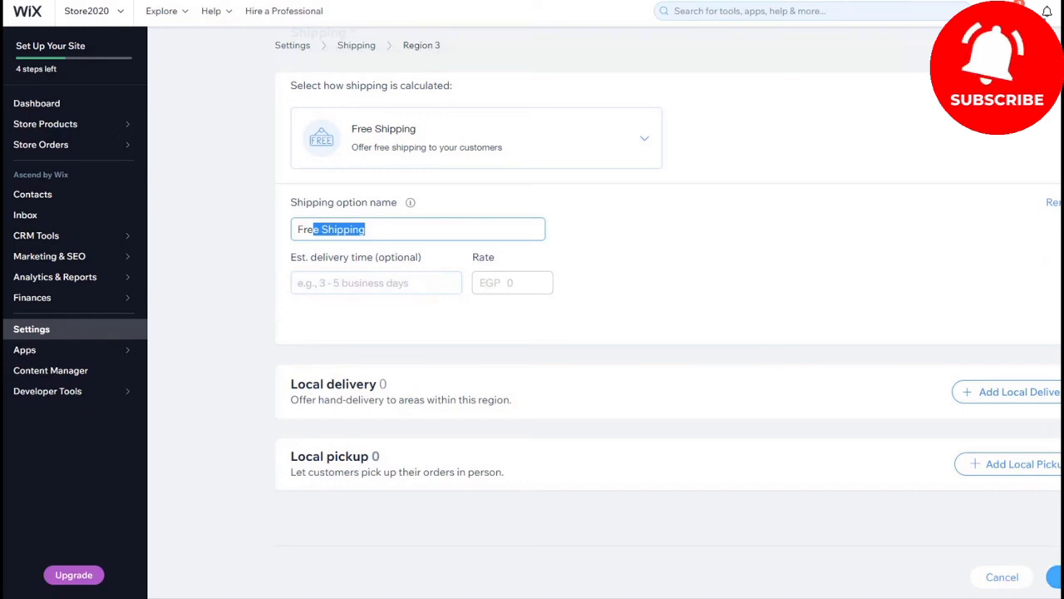
left_click(1055, 576)
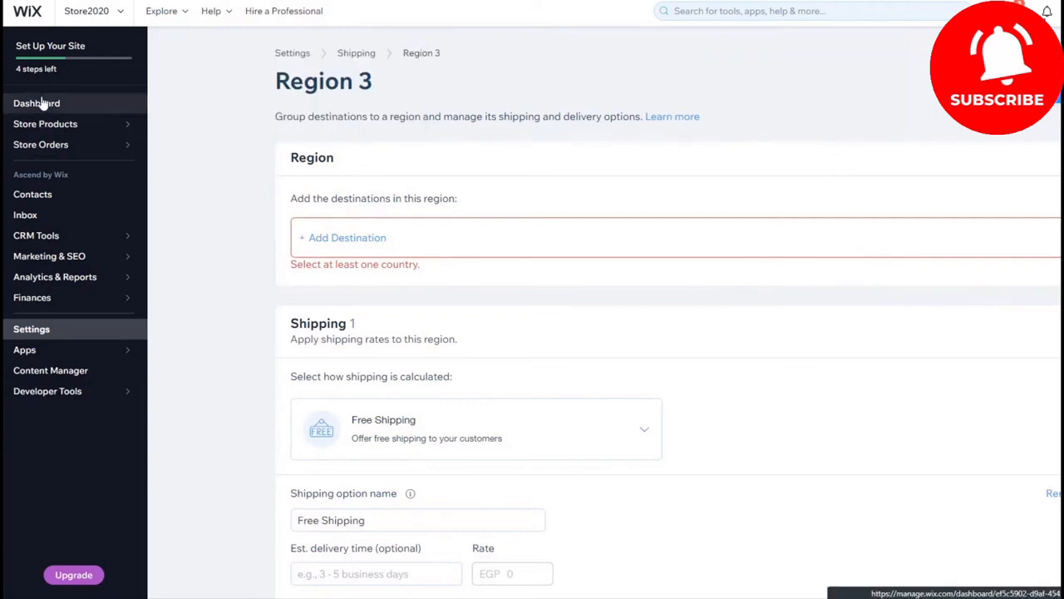
Step: Return to the dashboard and review the site launch tasks and the suggested store setup items
left_click(37, 103)
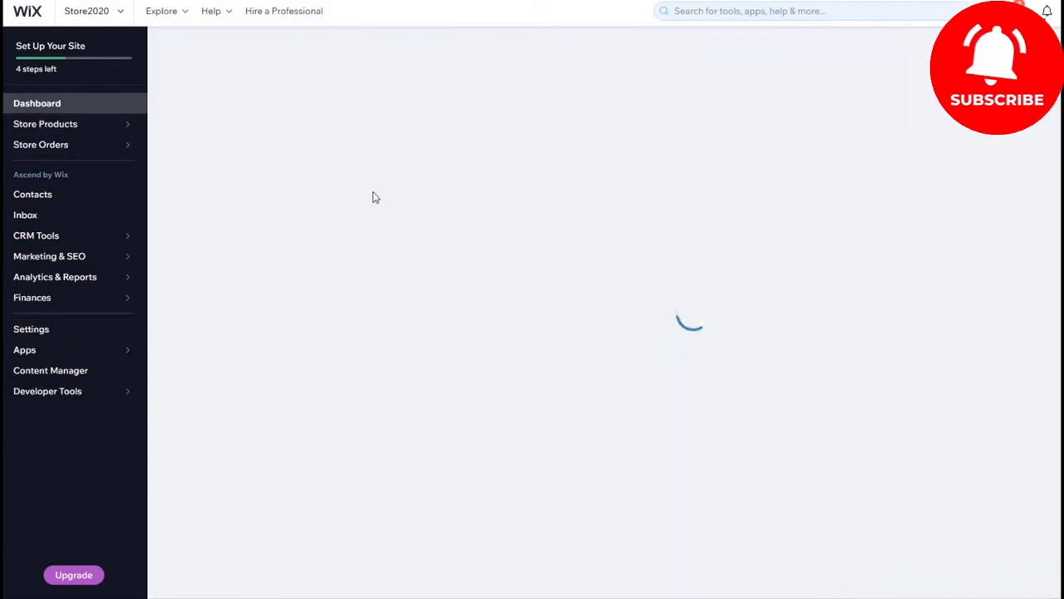
scroll(532, 141, "down", 2)
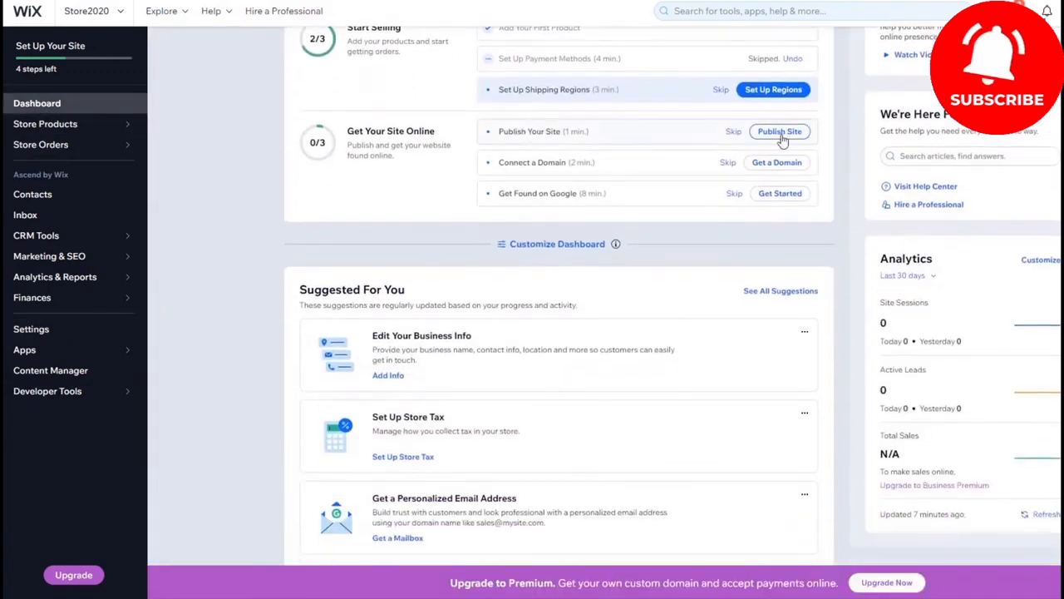
left_click(779, 134)
scroll(767, 163, "down", 1)
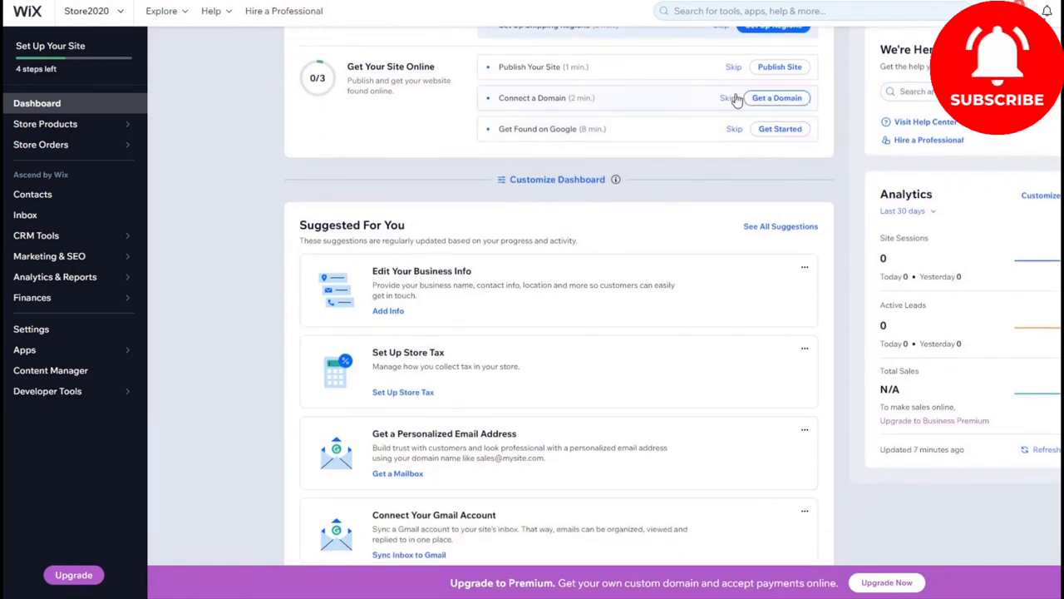
scroll(499, 141, "down", 3)
scroll(441, 208, "up", 3)
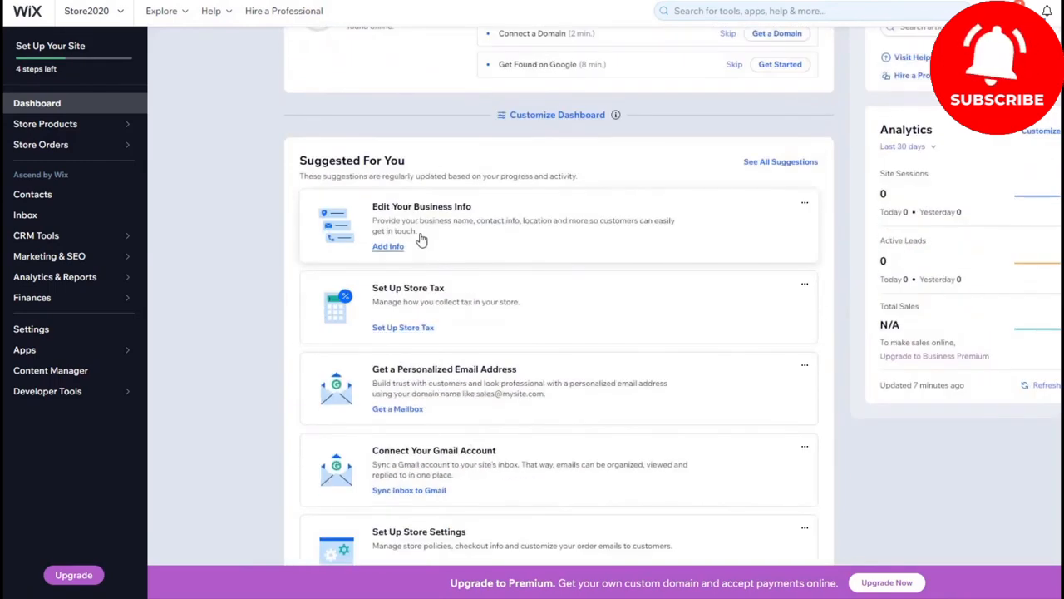
scroll(422, 239, "down", 1)
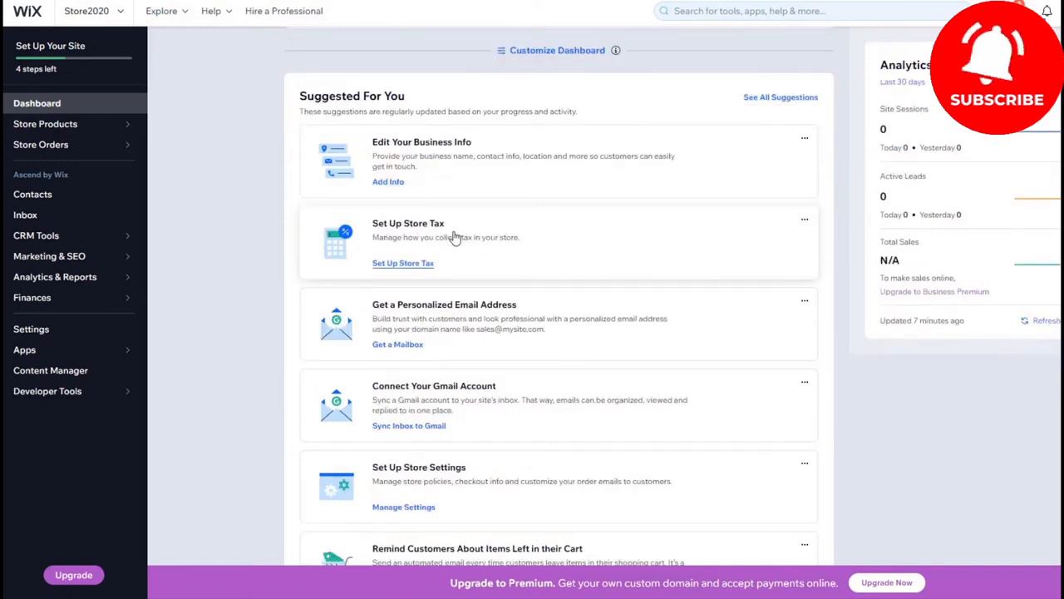
scroll(455, 237, "down", 2)
scroll(497, 181, "down", 2)
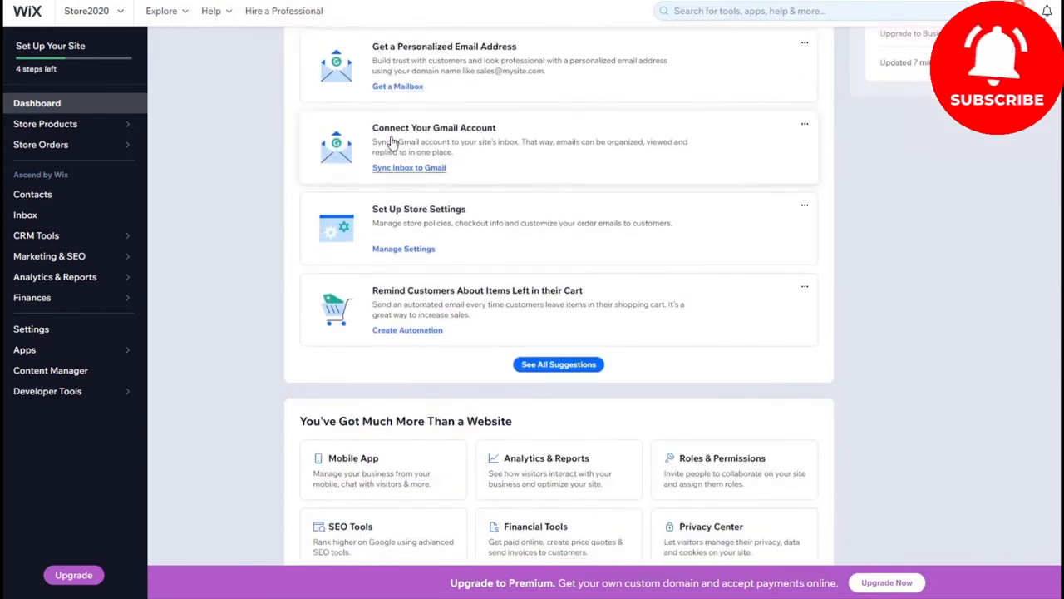
scroll(418, 135, "down", 2)
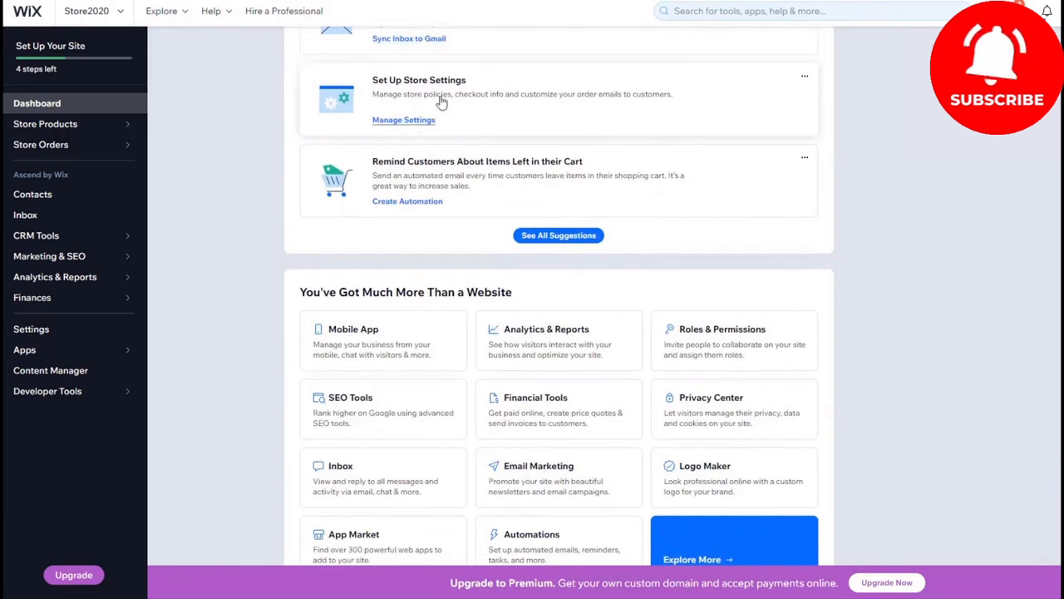
Step: Open the store settings and enable the Terms & conditions, Privacy policy, Return policy and Contact us checkout policies
left_click(406, 120)
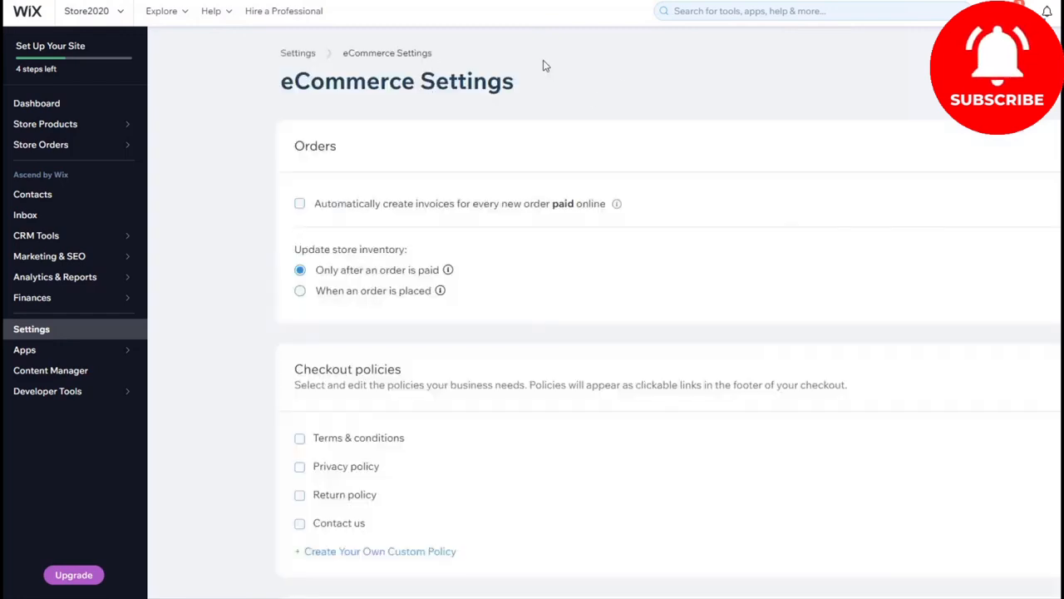
scroll(431, 93, "down", 2)
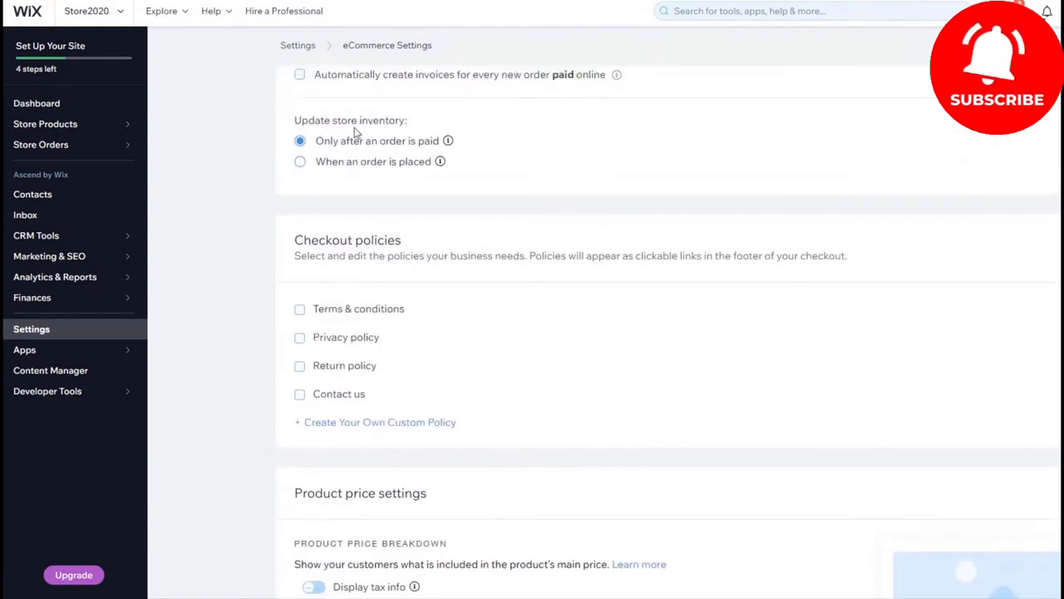
scroll(356, 133, "down", 2)
left_click(300, 181)
left_click(300, 272)
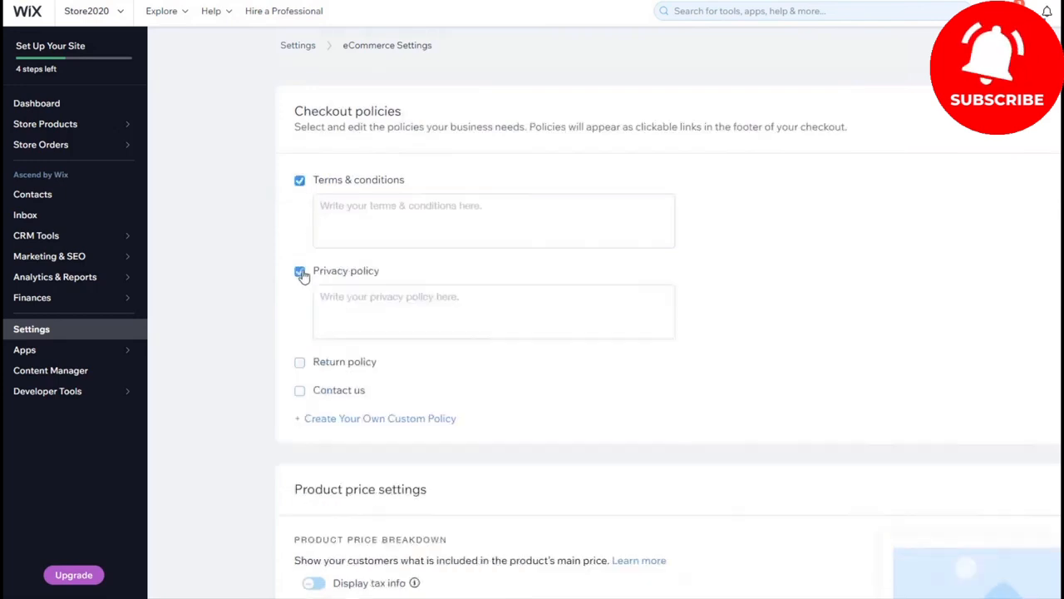
left_click(300, 363)
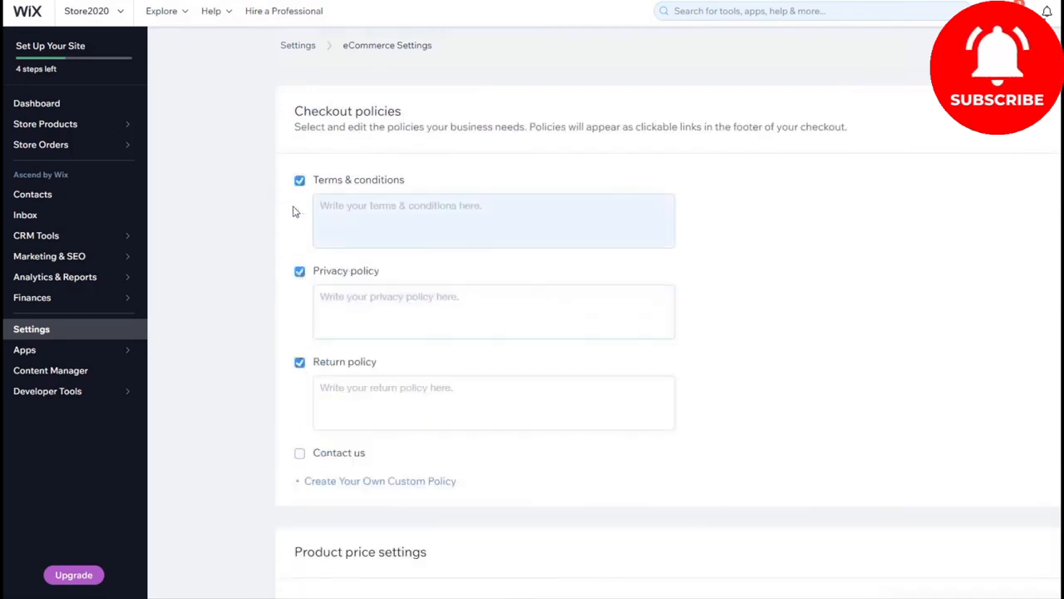
scroll(292, 232, "down", 3)
left_click(300, 259)
scroll(456, 169, "down", 2)
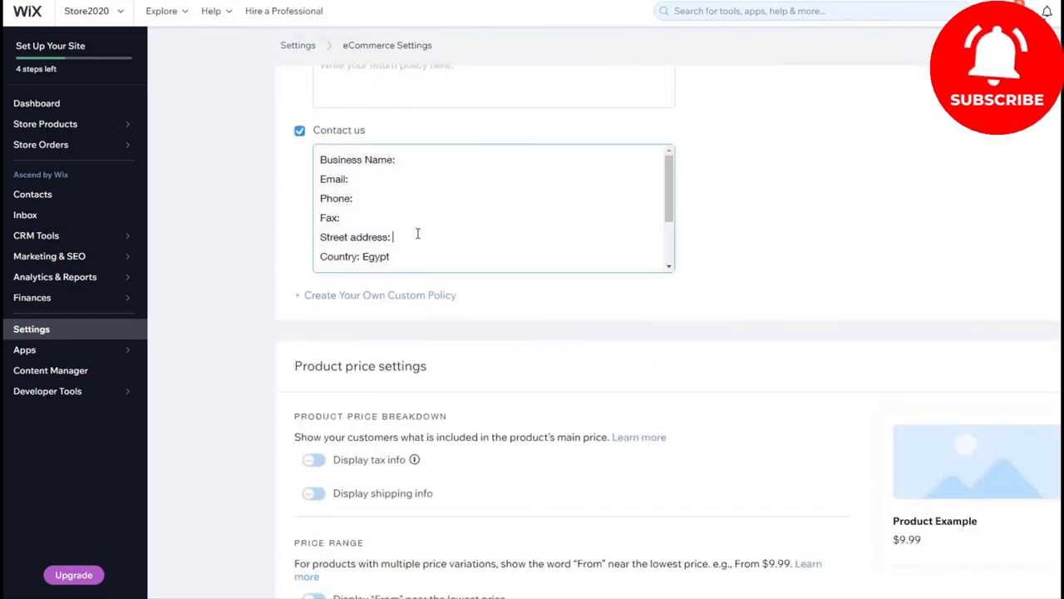
Step: Try the Display tax info option, and look through the product price and checkout customization settings
scroll(470, 291, "down", 3)
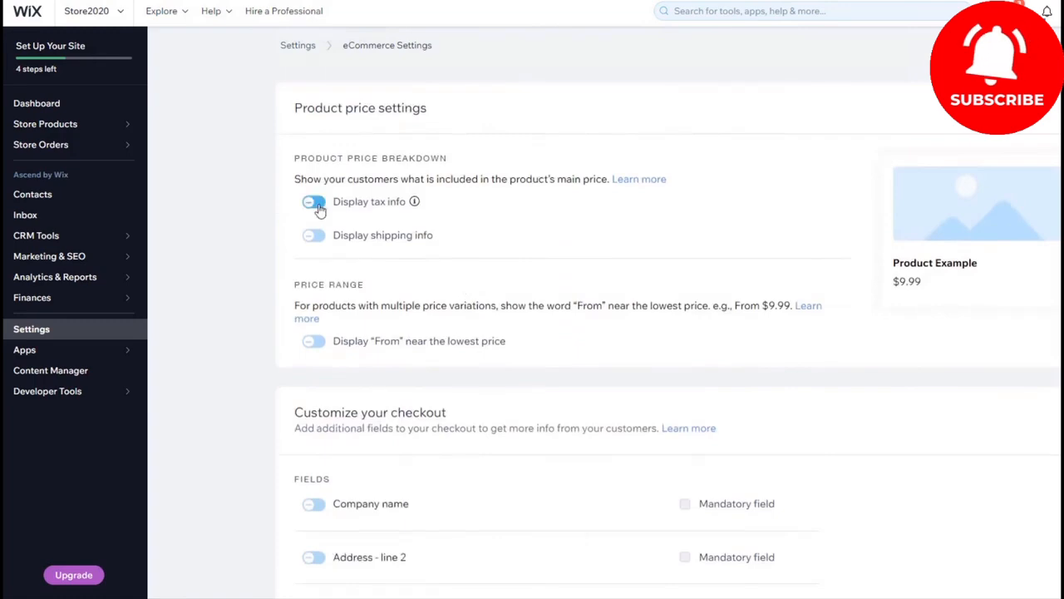
left_click(315, 203)
left_click(314, 203)
scroll(346, 208, "down", 3)
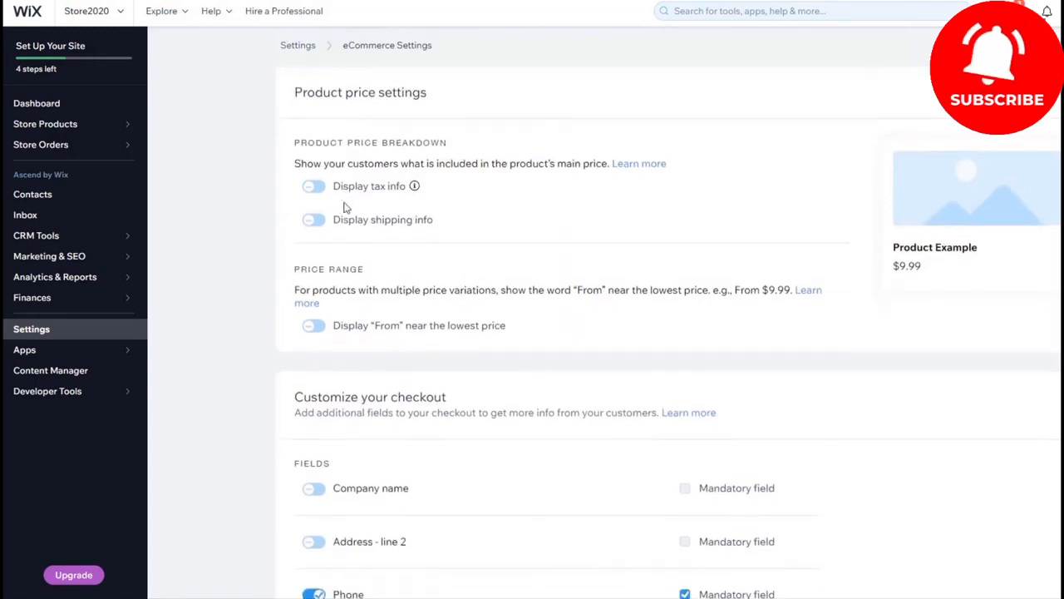
scroll(347, 208, "down", 1)
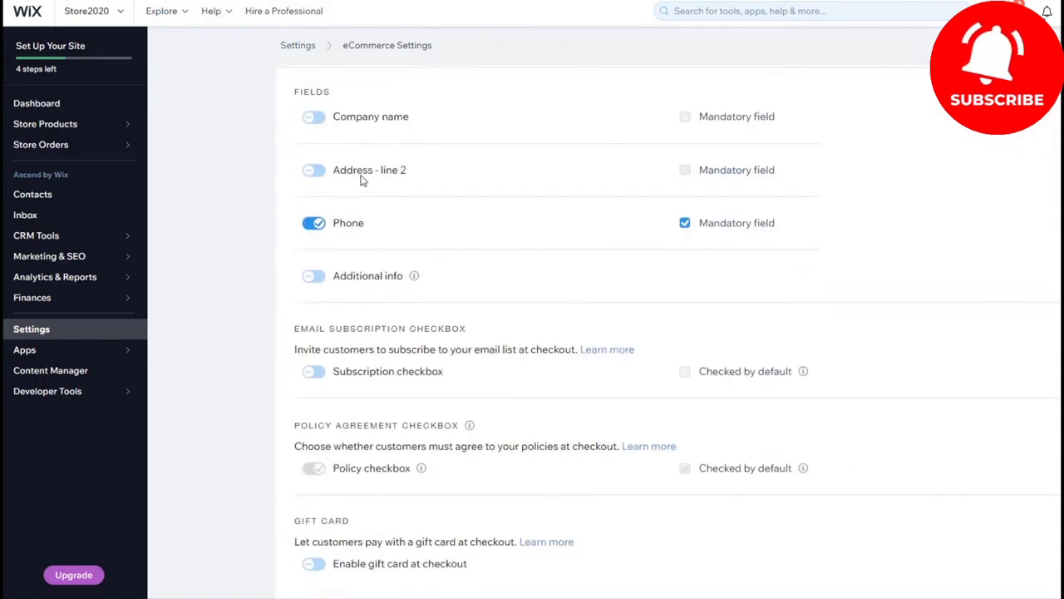
scroll(361, 180, "down", 7)
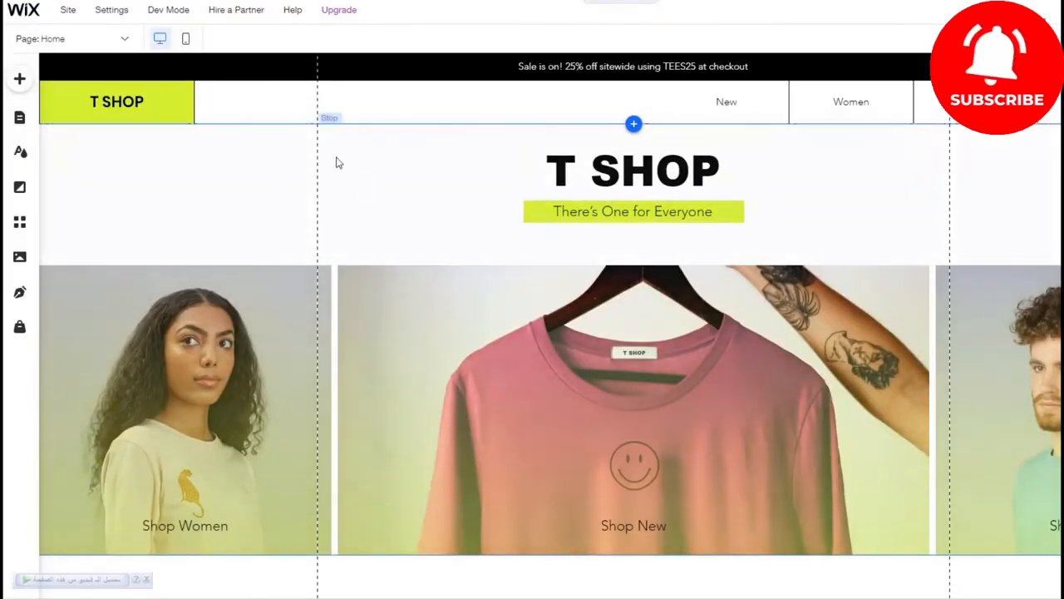
Step: Set the font size of the T SHOP logo text in the home page header to 17 px
left_click(634, 124)
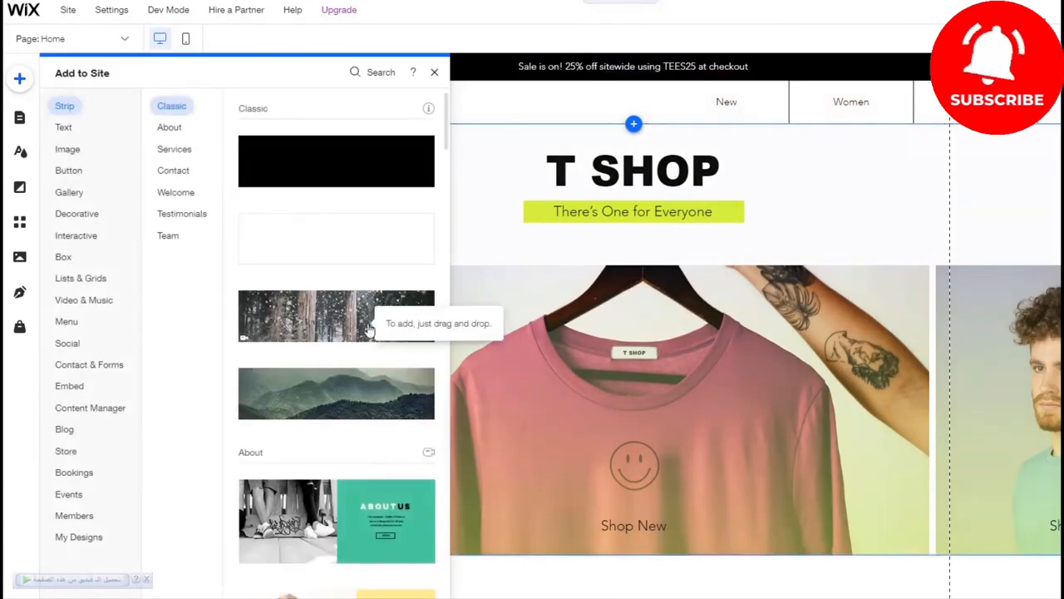
left_click(434, 73)
left_click(119, 104)
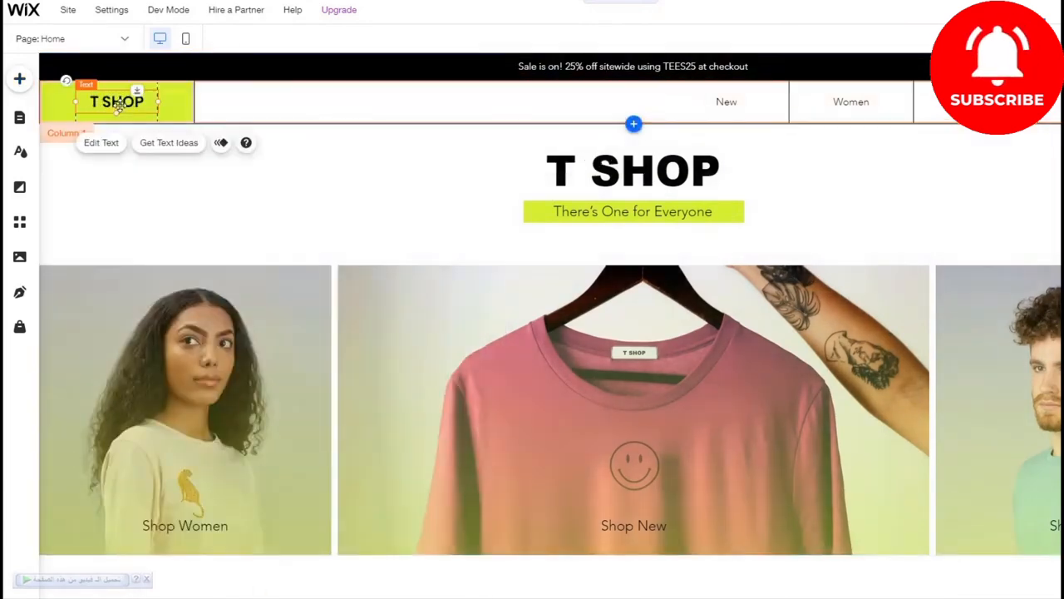
double_click(119, 104)
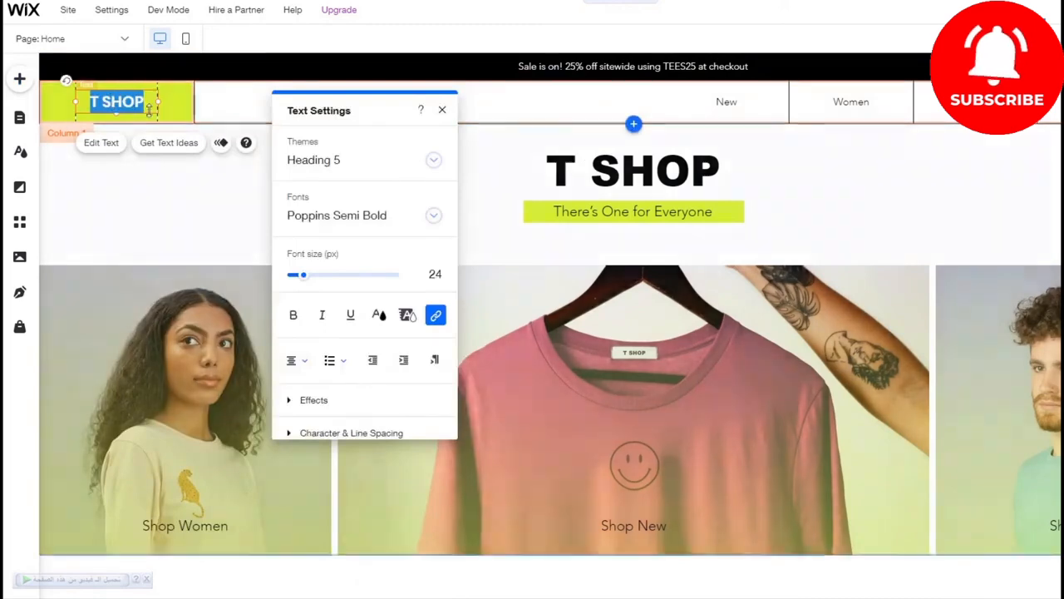
scroll(407, 274, "down", 2)
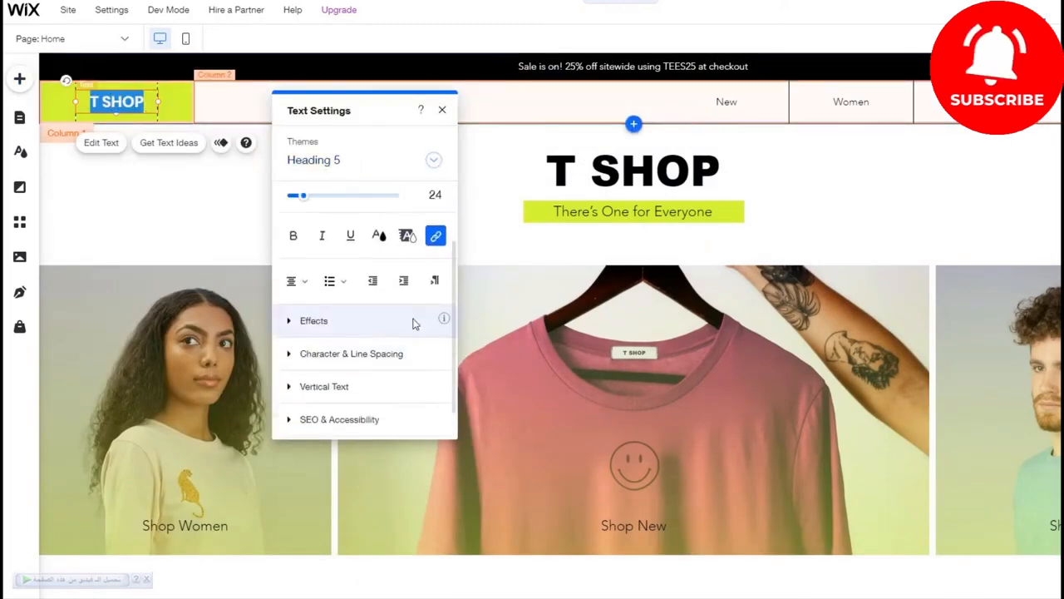
scroll(414, 322, "up", 2)
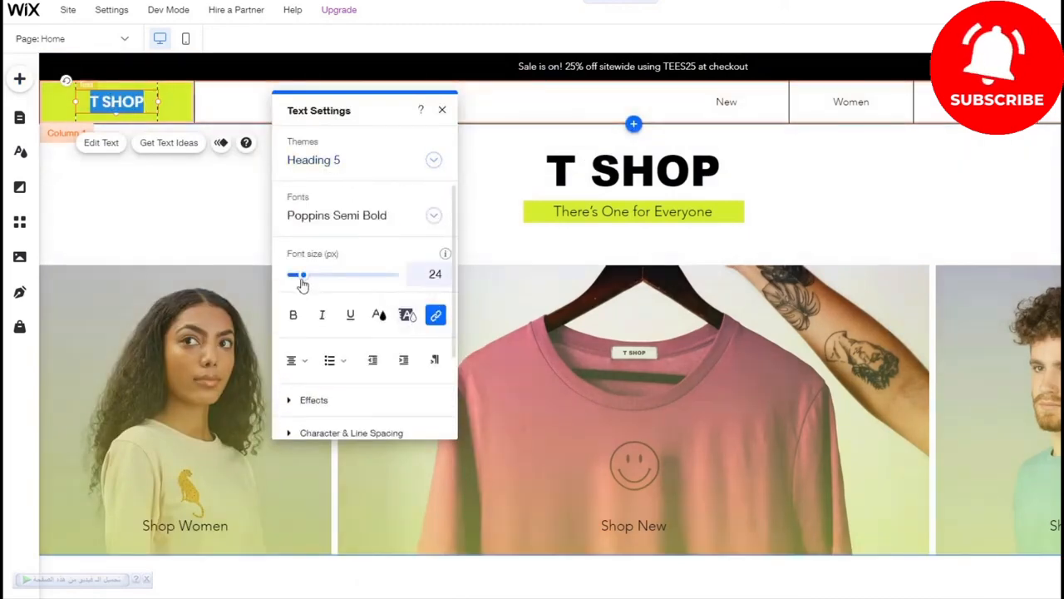
left_click_drag(303, 281, 301, 279)
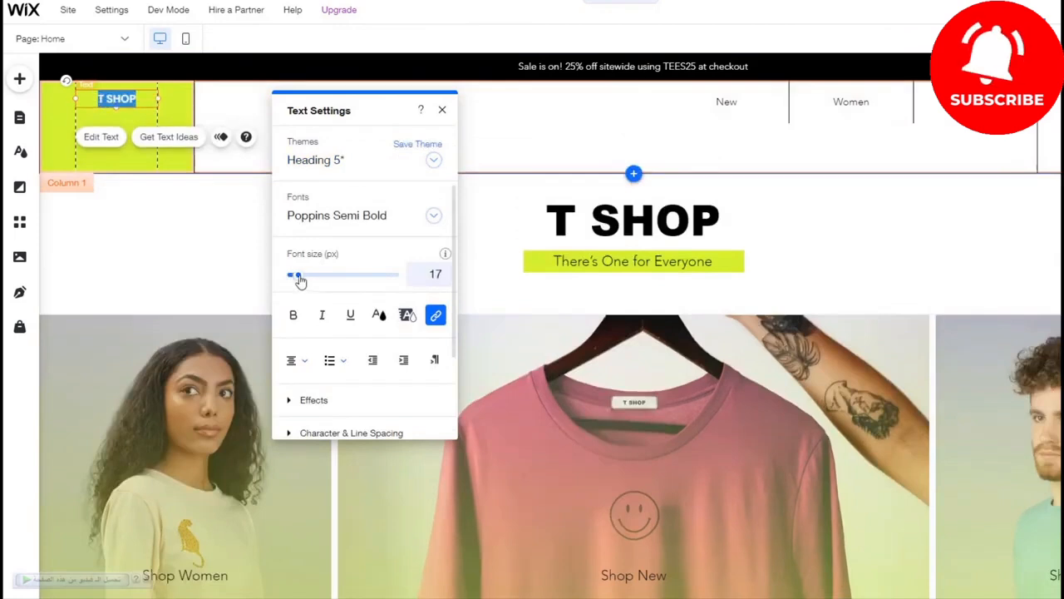
left_click(441, 111)
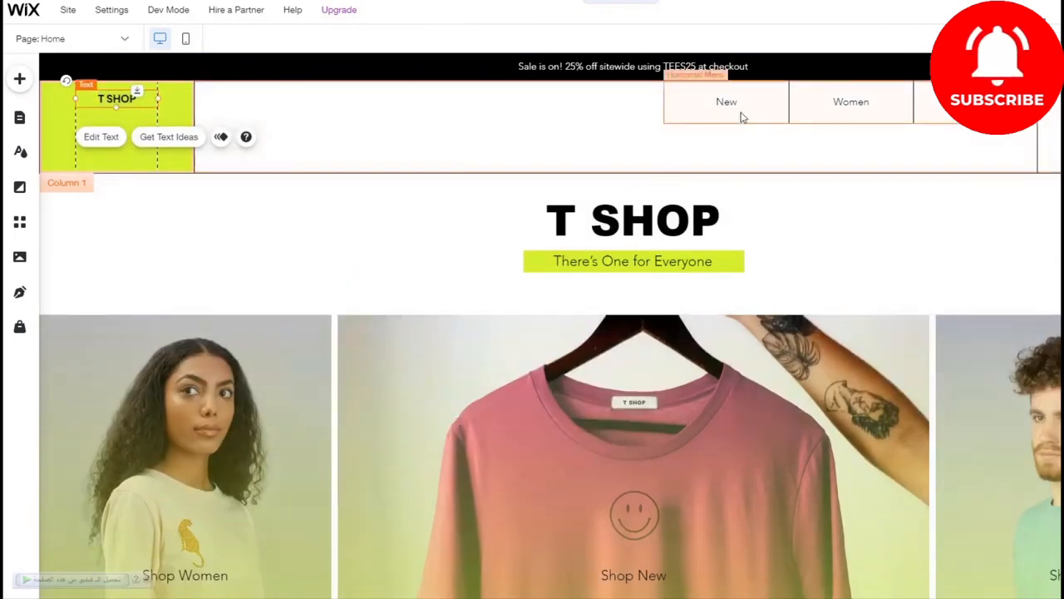
Step: Try stretching the header's navigation menu to full width, and turn the stretch back off
left_click(851, 104)
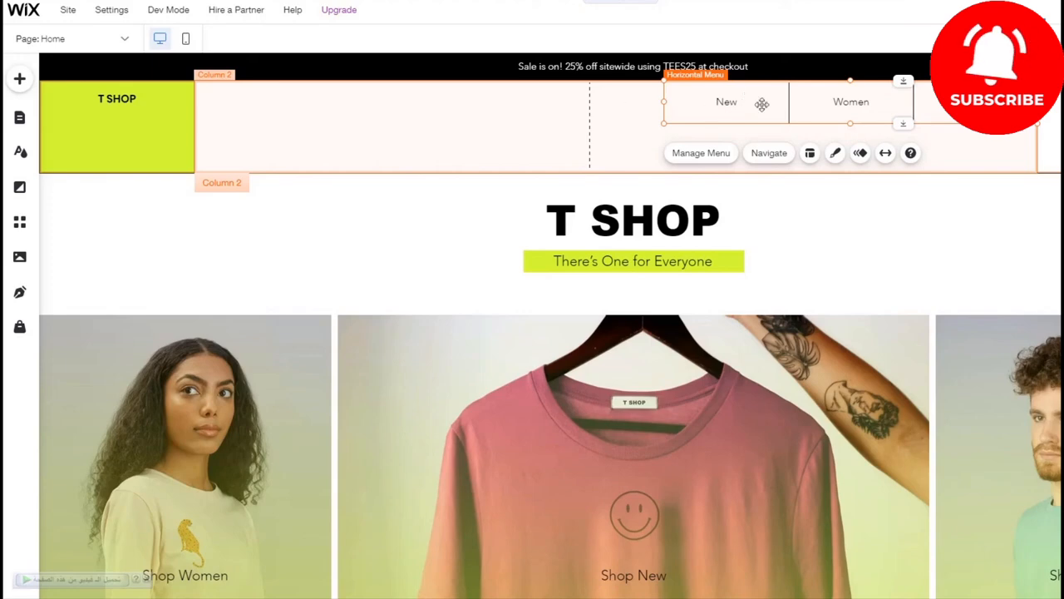
left_click(885, 153)
left_click(616, 140)
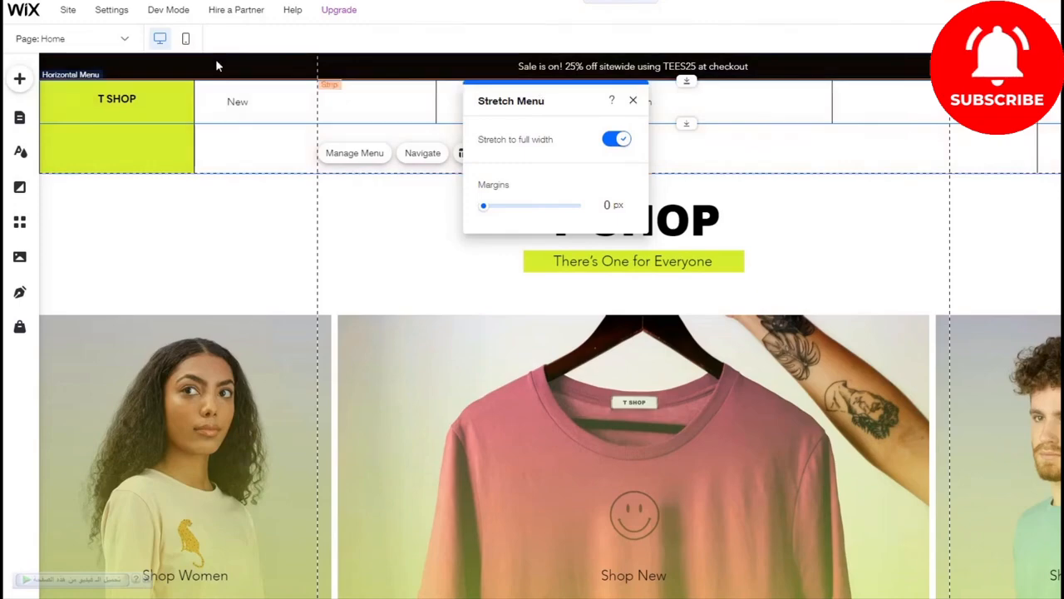
left_click(613, 143)
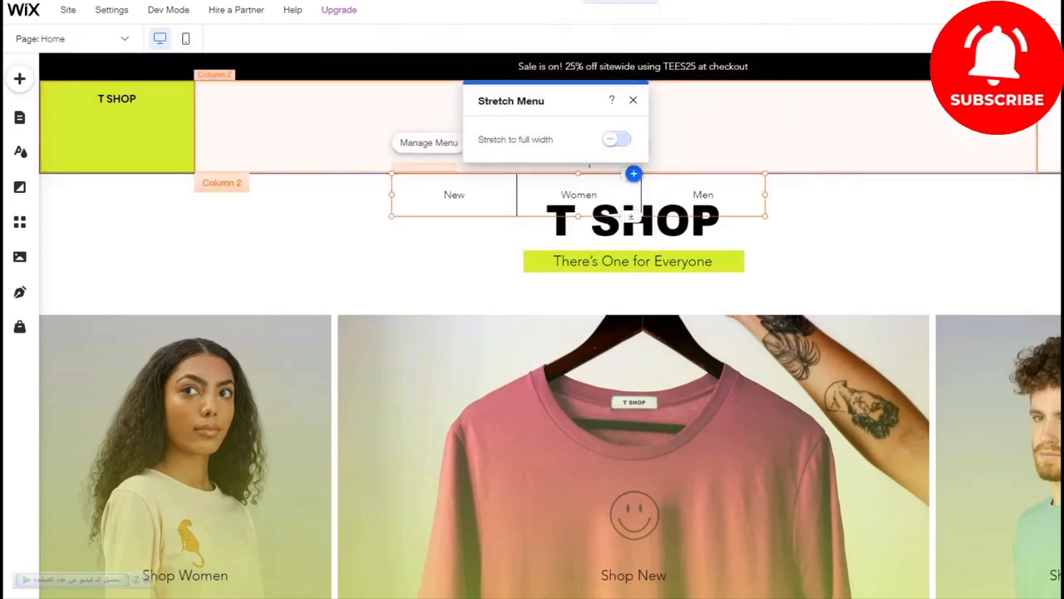
left_click(544, 184)
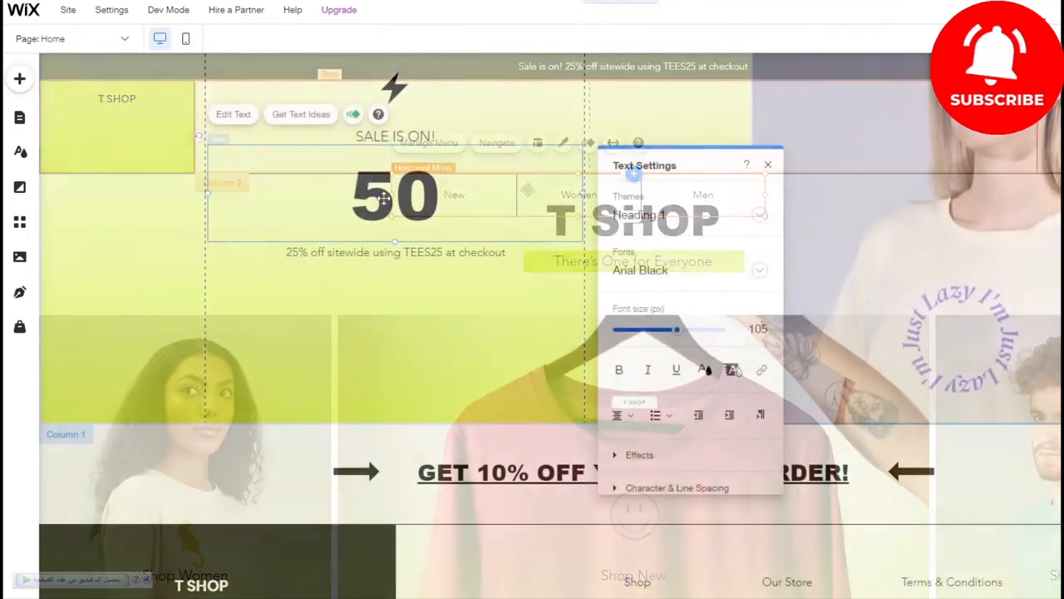
Step: Change the large heading in the home page's sale banner to 50% خصم
type("خبب")
key("BackSpace")
key("BackSpace")
key("BackSpace")
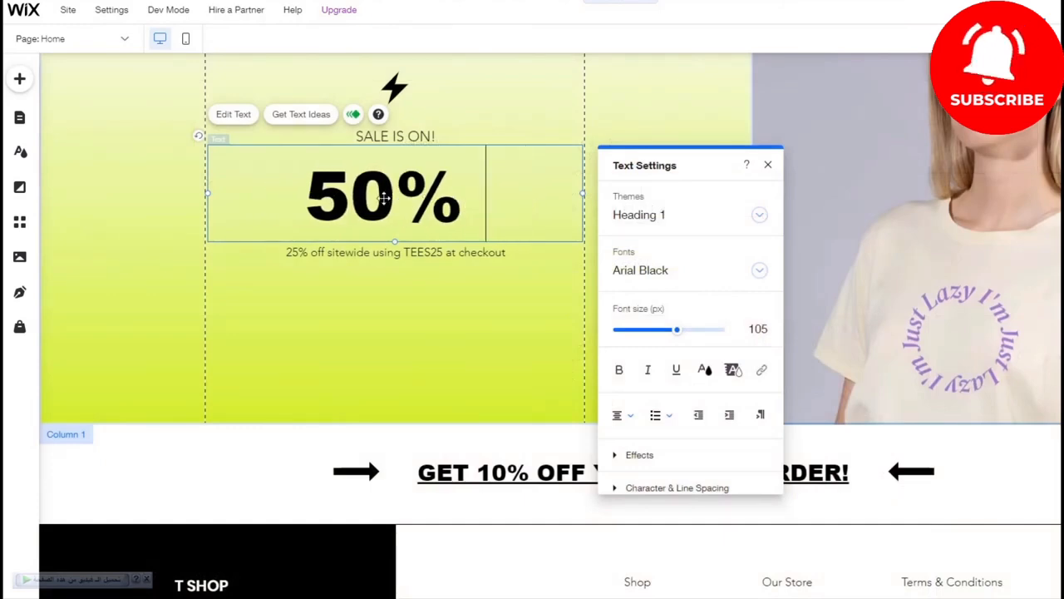
type("خصم")
left_click(376, 279)
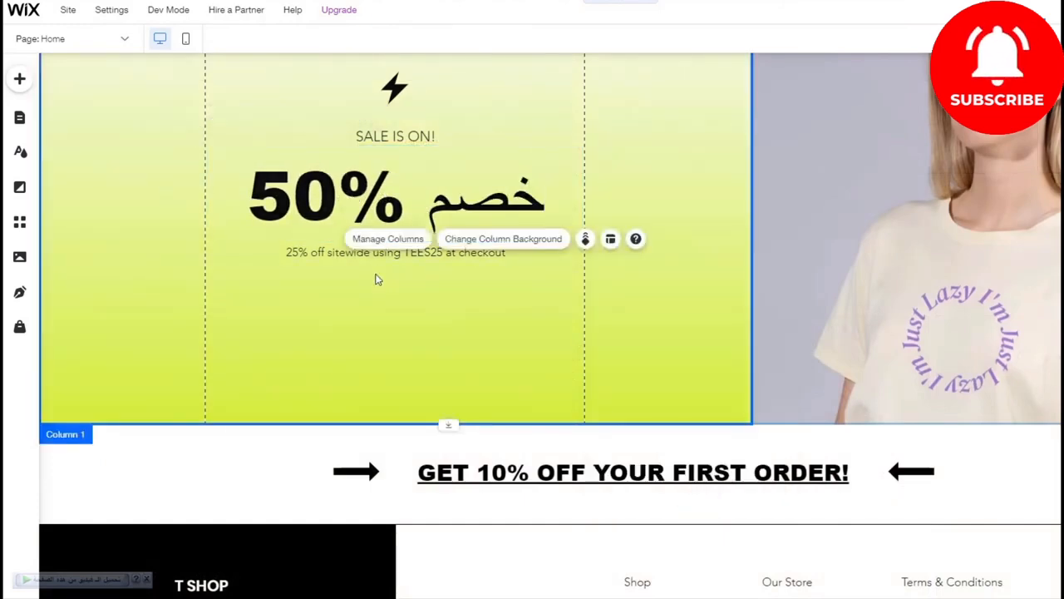
Step: Open the link settings of the footer's social bar and review the Facebook icon's page link
scroll(380, 267, "down", 2)
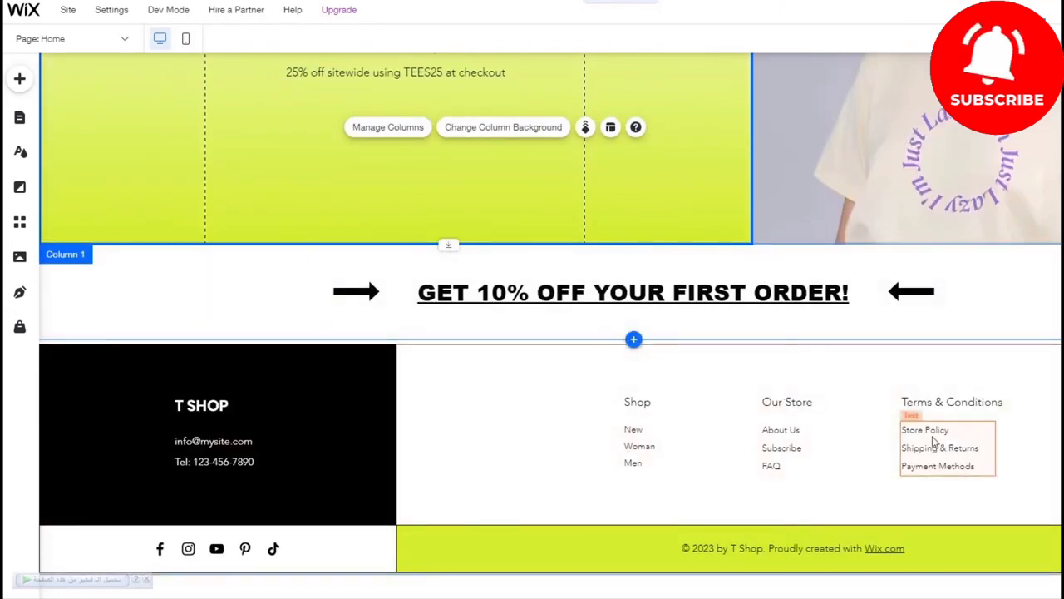
left_click(167, 554)
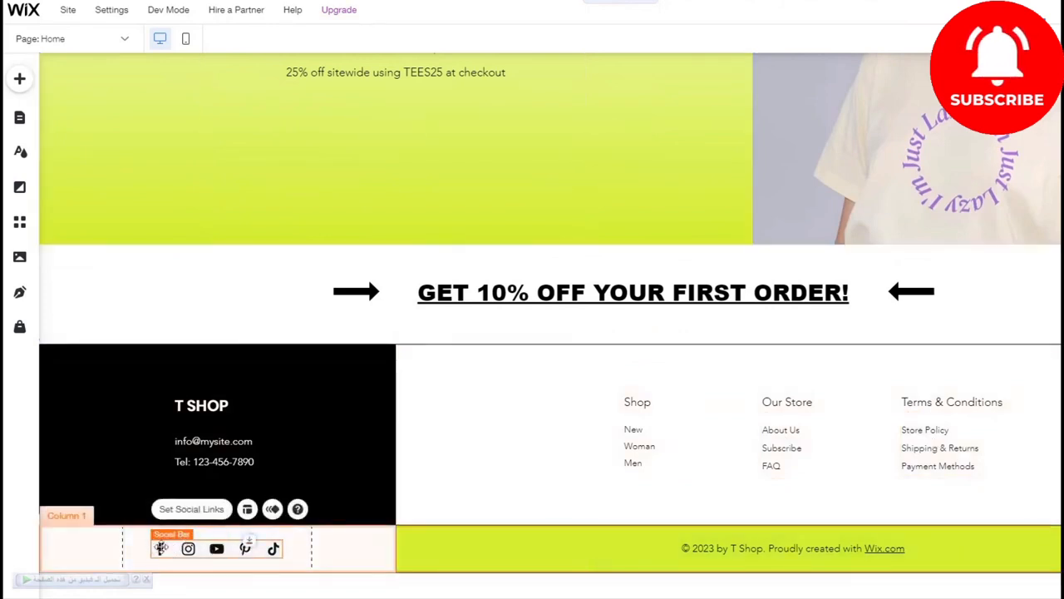
left_click(192, 508)
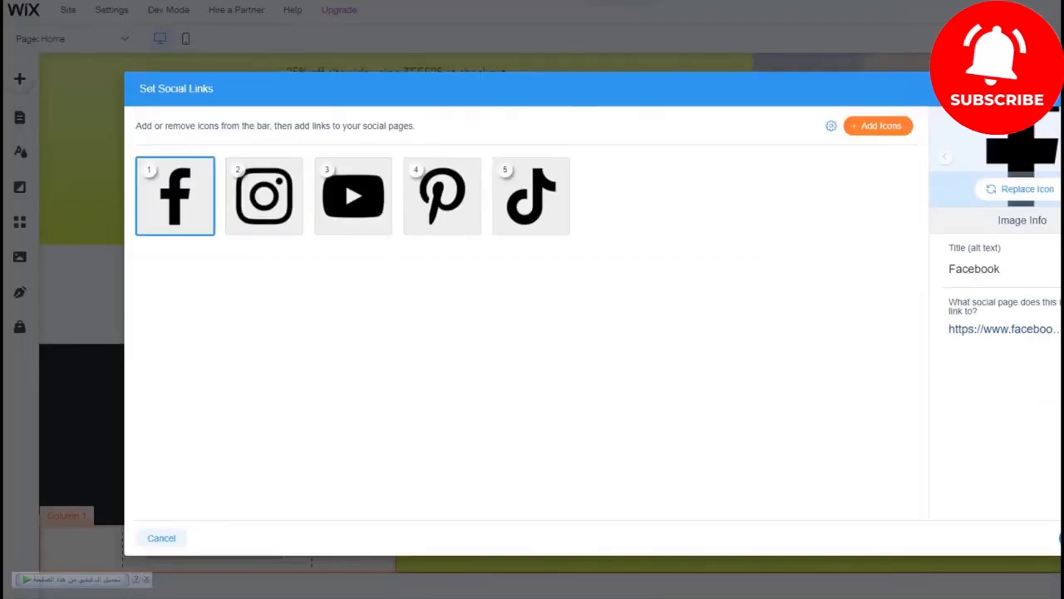
left_click(1056, 88)
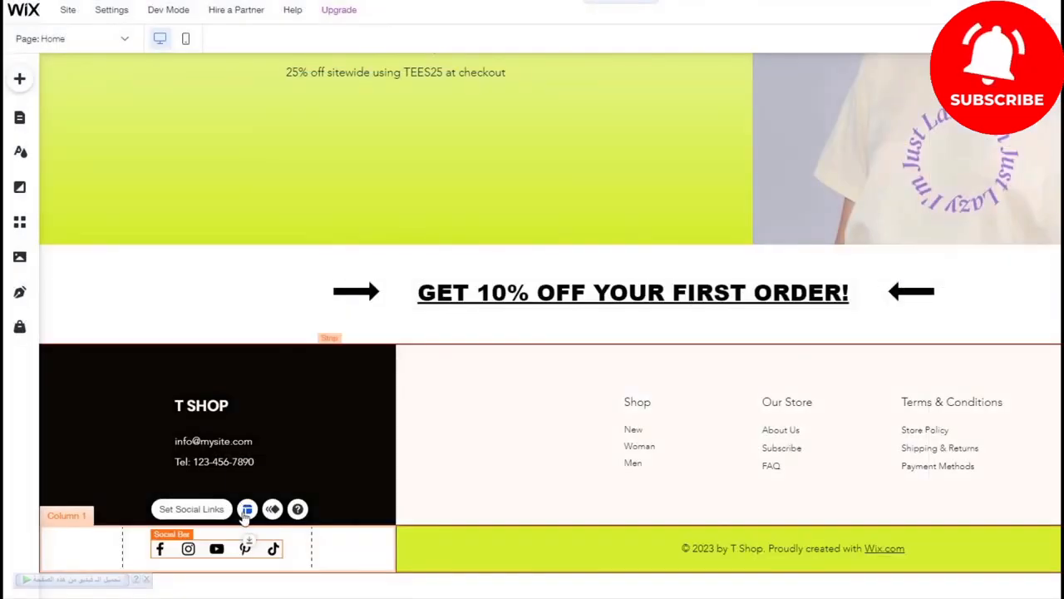
double_click(217, 549)
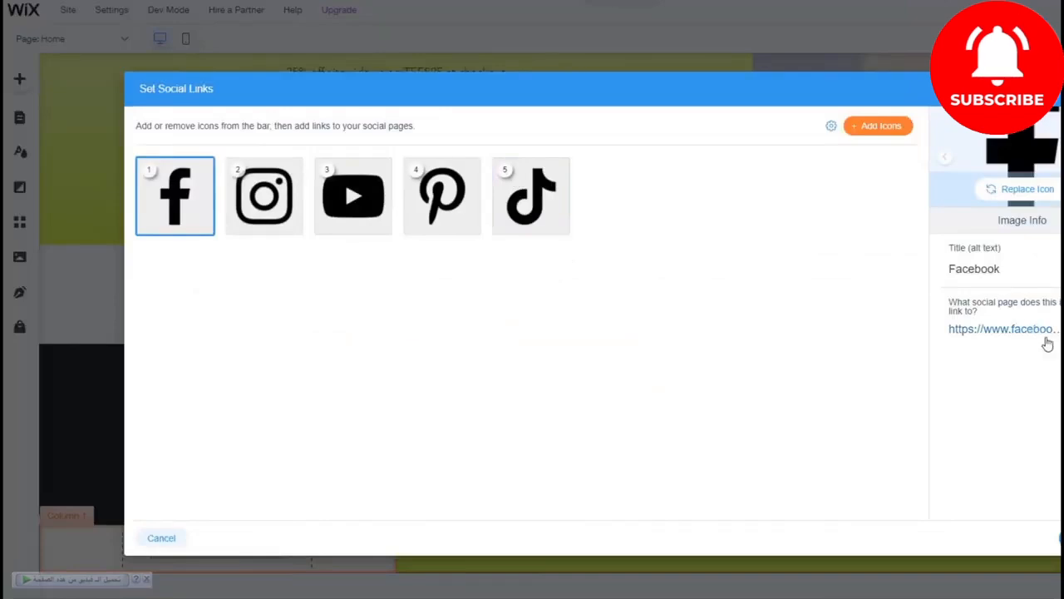
left_click(1061, 538)
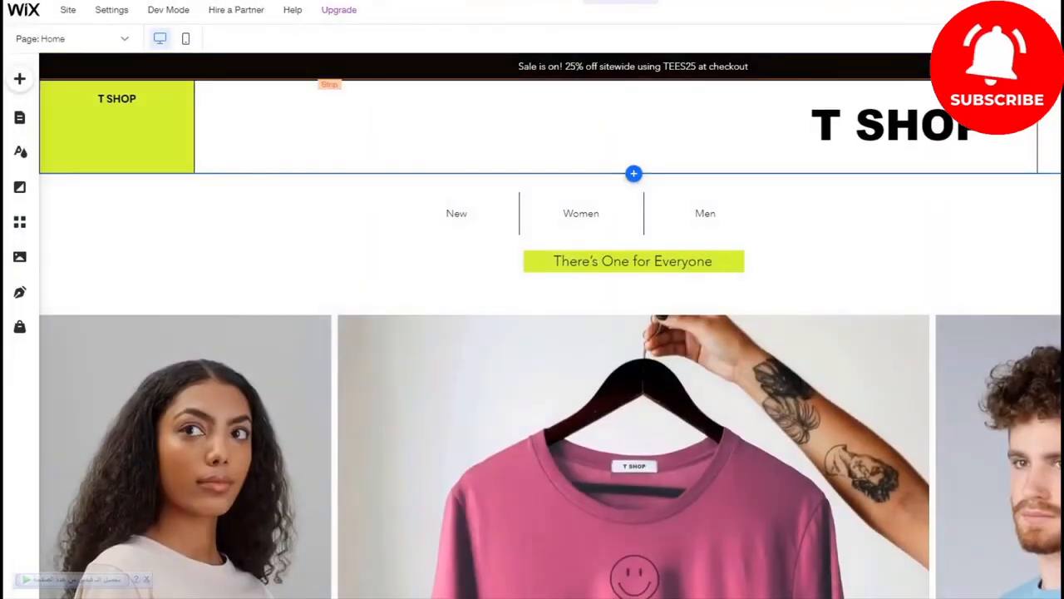
Step: Preview the site and open the product page of the light blue "Yea well, whatever." T-shirt
left_click(612, 21)
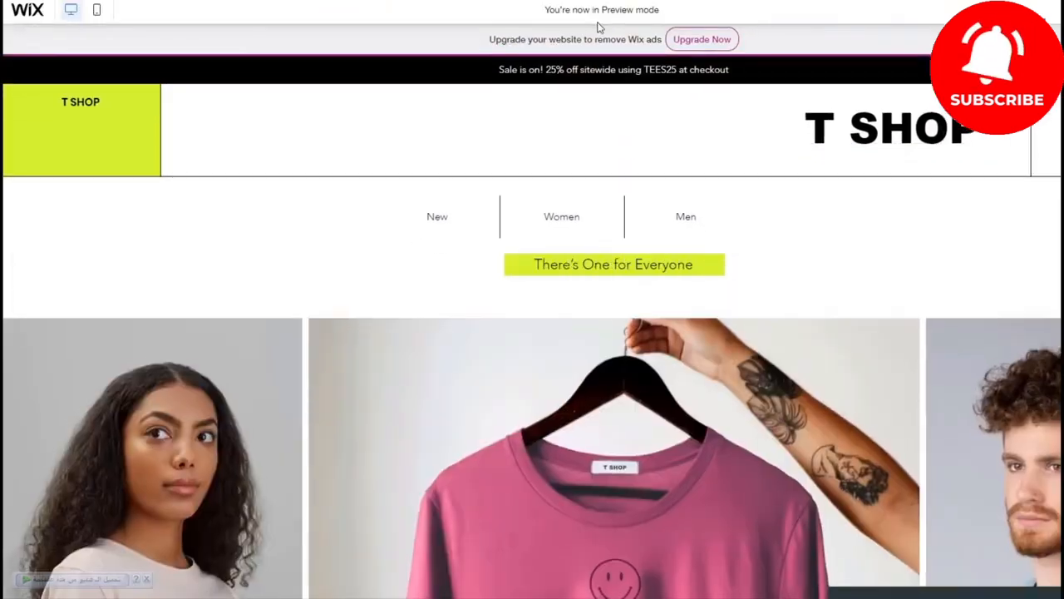
scroll(482, 42, "down", 10)
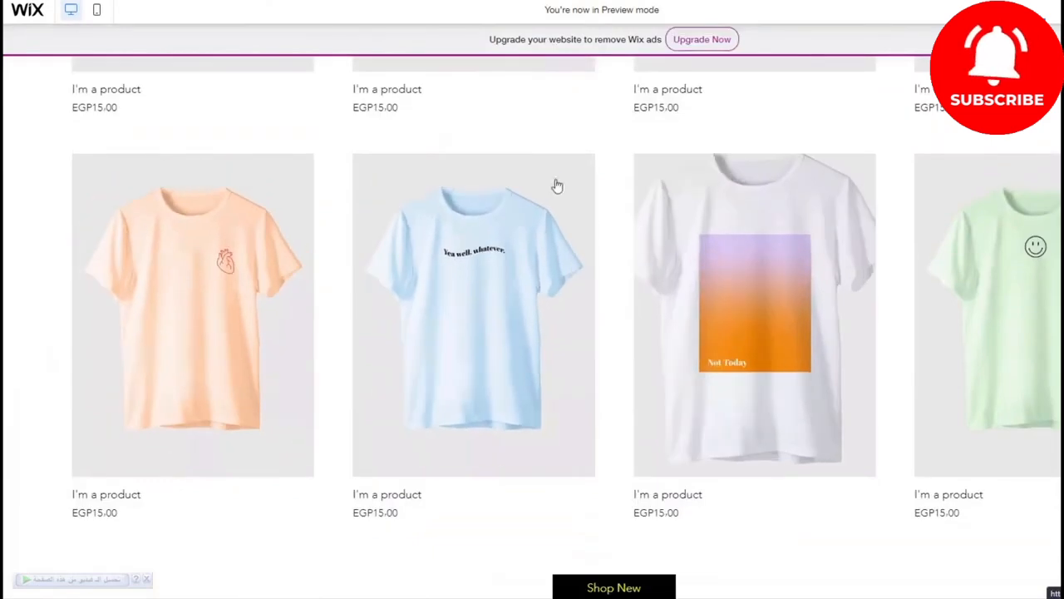
left_click(550, 190)
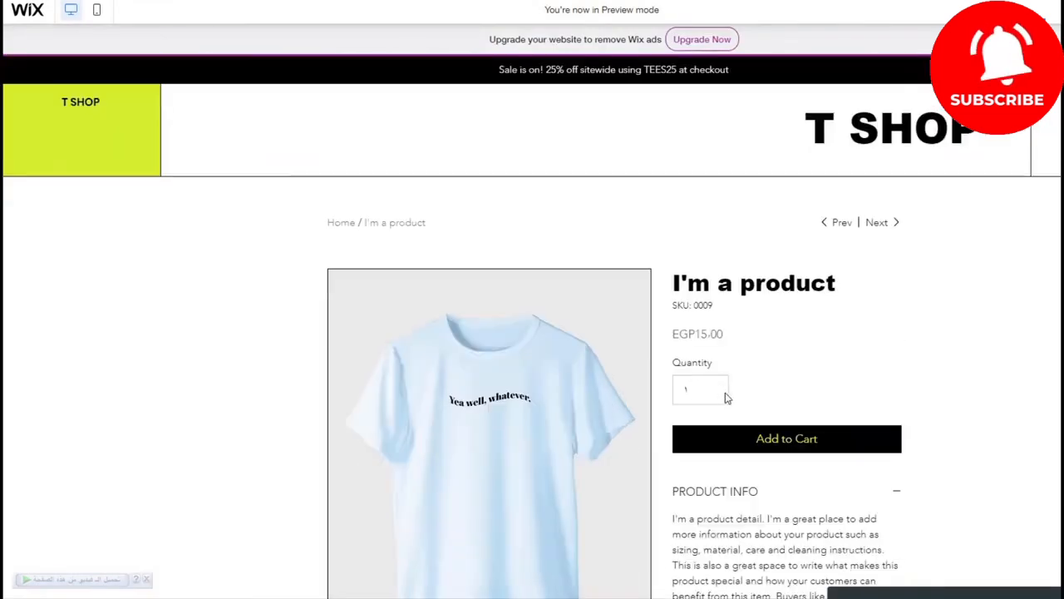
Step: Set the light blue T-shirt's quantity to 4 and add it to the cart
left_click(721, 385)
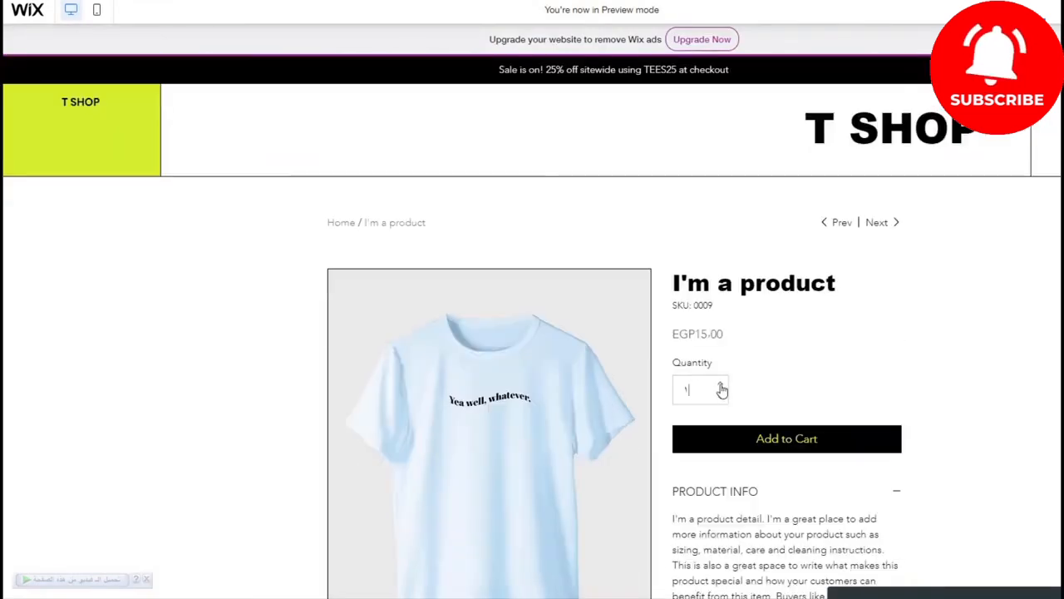
left_click(721, 384)
left_click(721, 385)
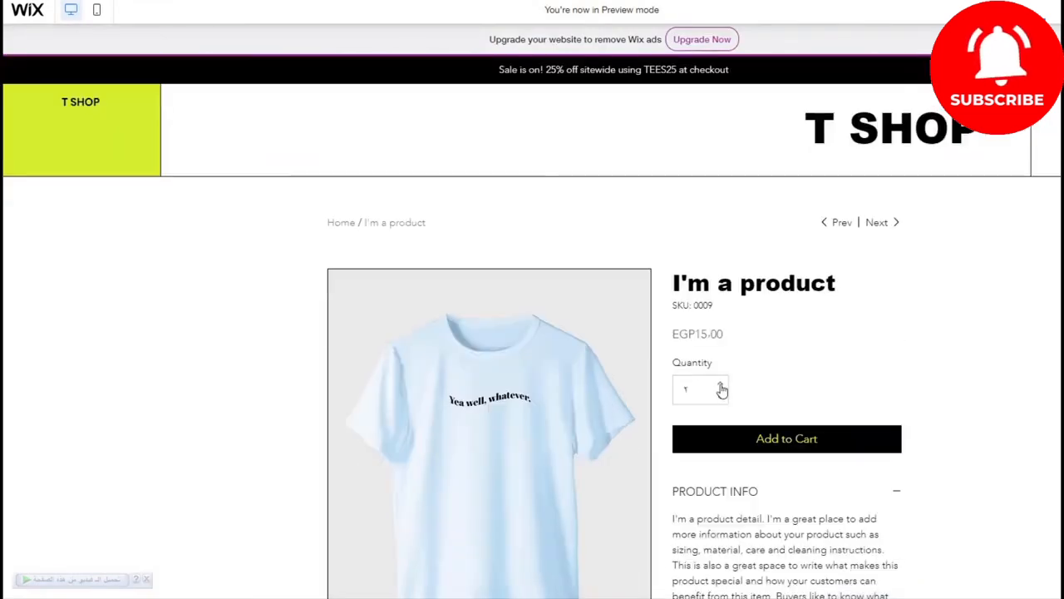
left_click(786, 440)
Step: View the full cart, try to proceed to checkout from the order summary, and dismiss the upgrade offer
left_click(1051, 564)
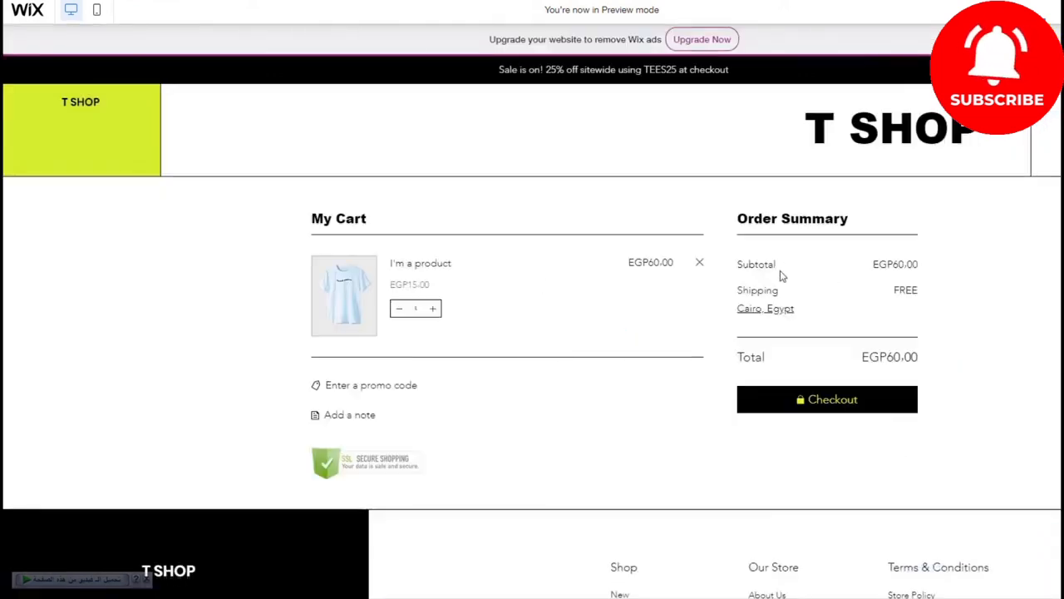
left_click(758, 400)
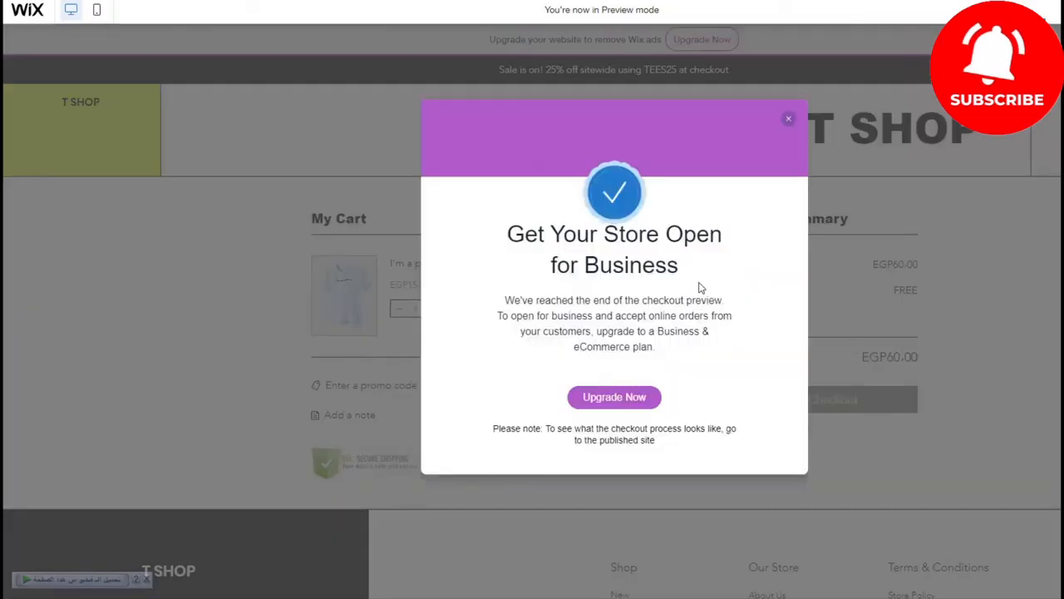
left_click(786, 123)
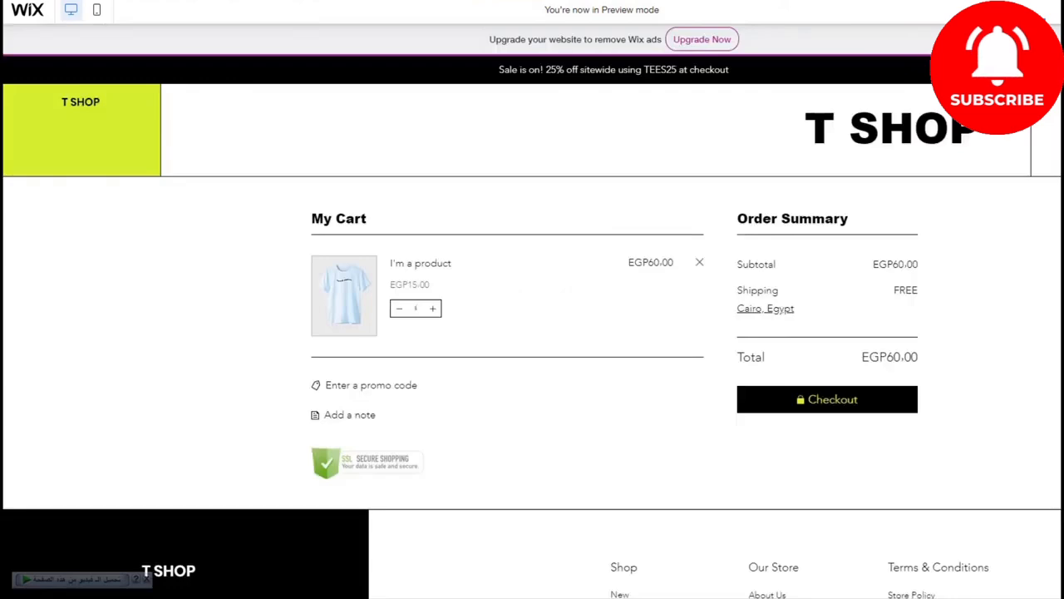